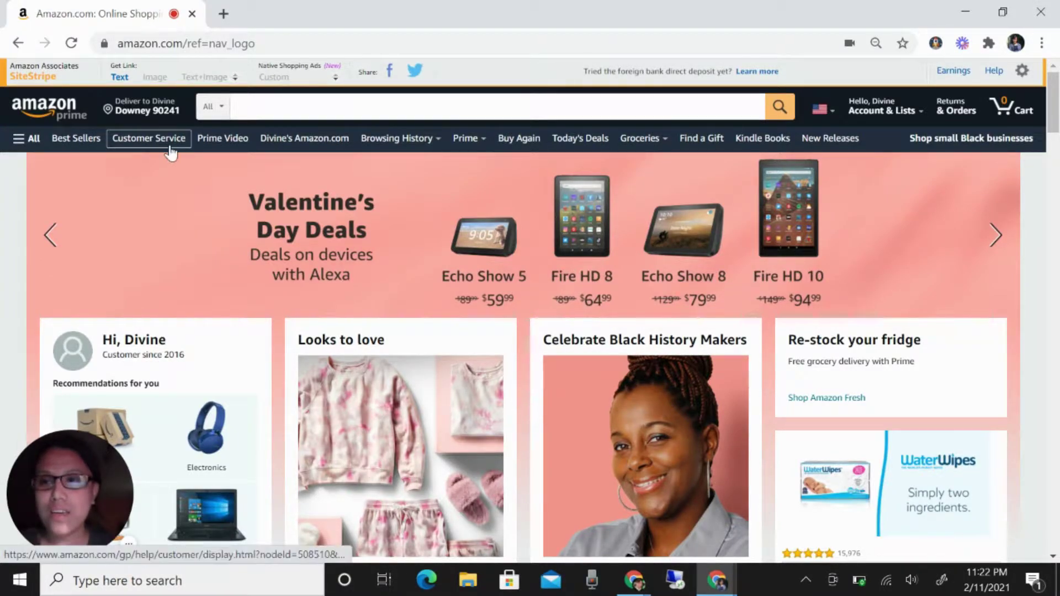
# Open Amazon Best Sellers and scroll the department list down toward Sports & Outdoors
pyautogui.click(79, 142)
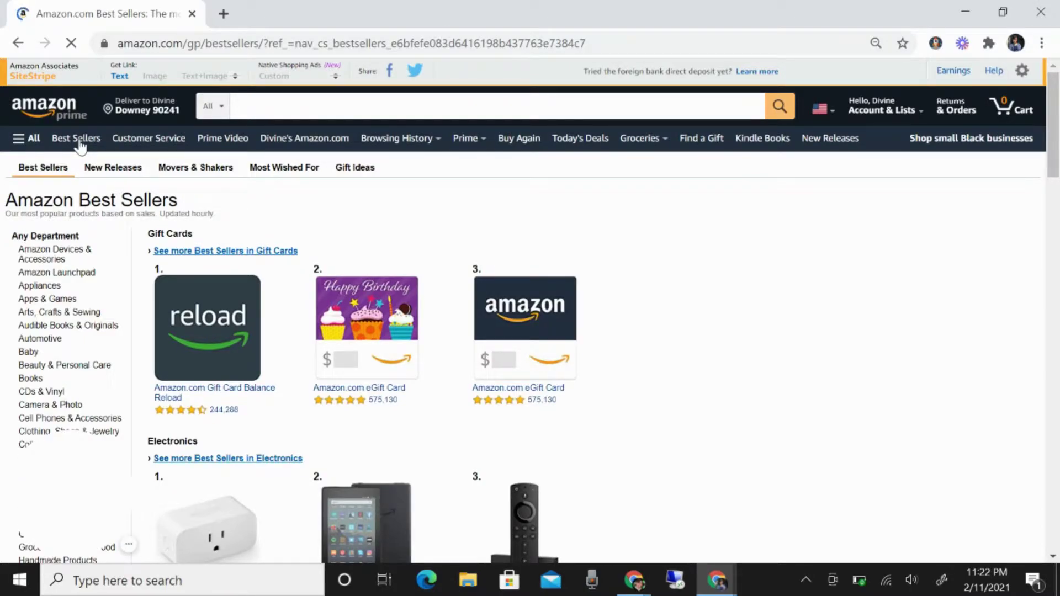
pyautogui.scroll(-1, 174, 234)
pyautogui.scroll(-1, 175, 234)
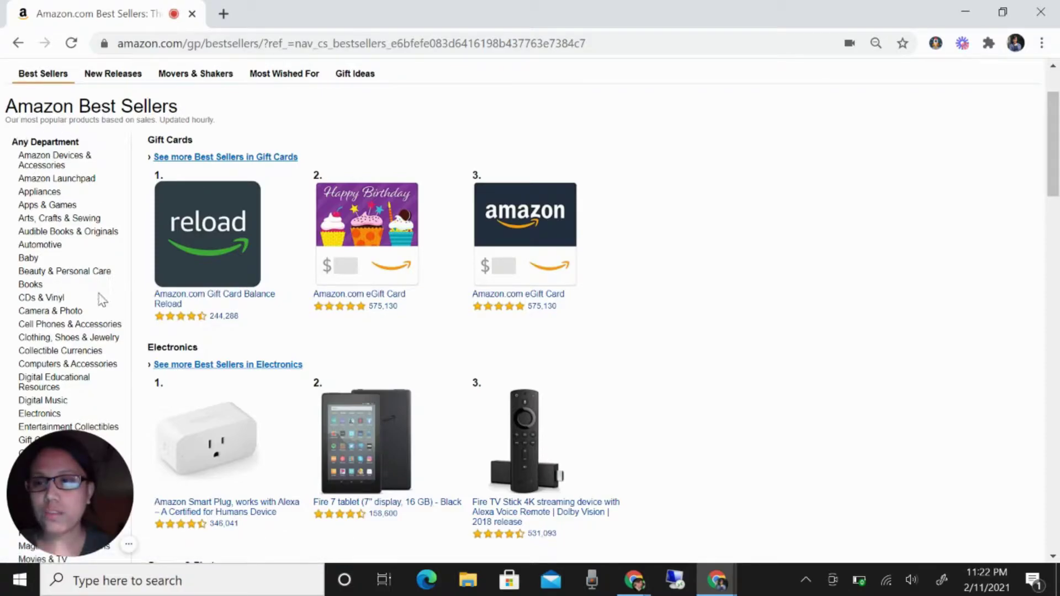
pyautogui.scroll(-1, 114, 207)
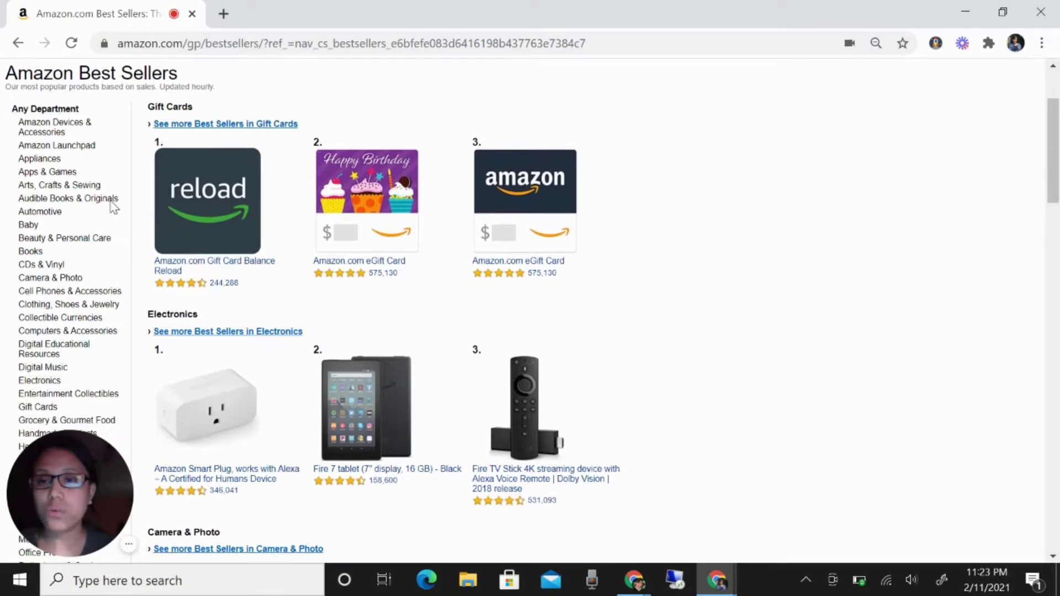
pyautogui.scroll(-1, 114, 207)
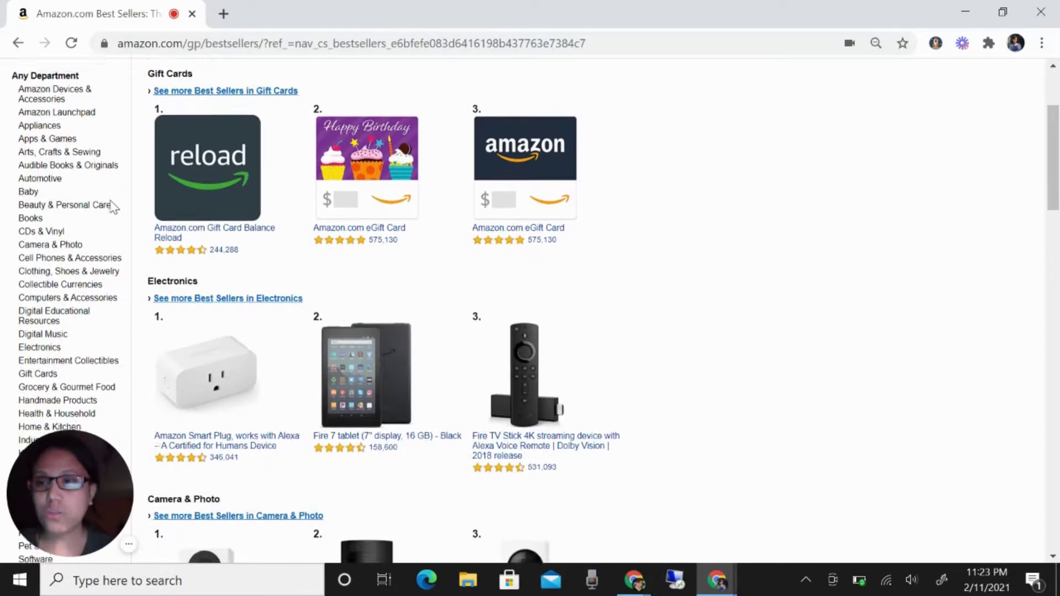
pyautogui.scroll(-1, 113, 208)
pyautogui.scroll(-1, 114, 207)
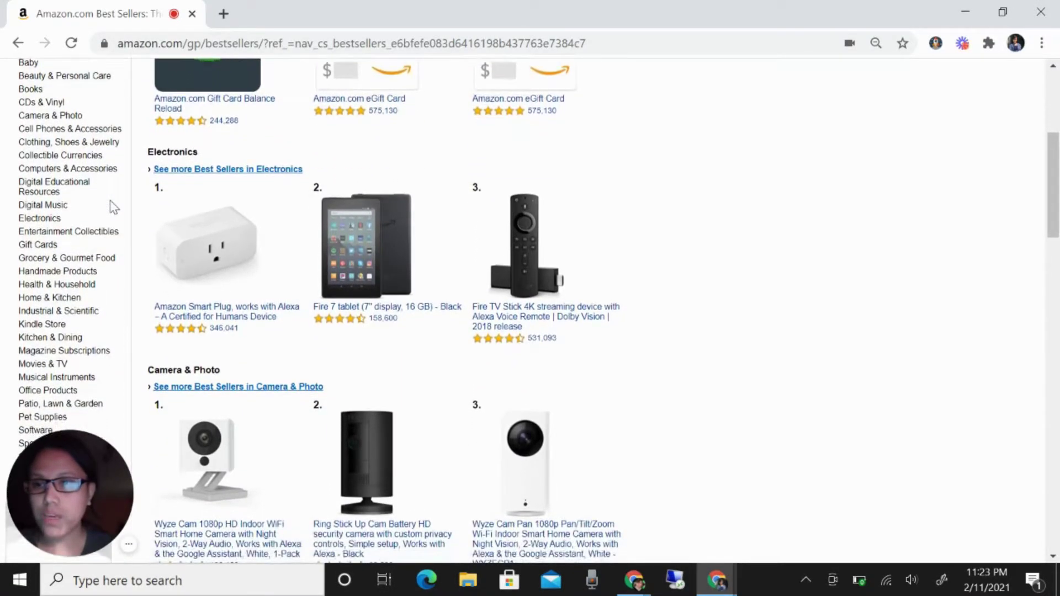
pyautogui.scroll(-1, 114, 207)
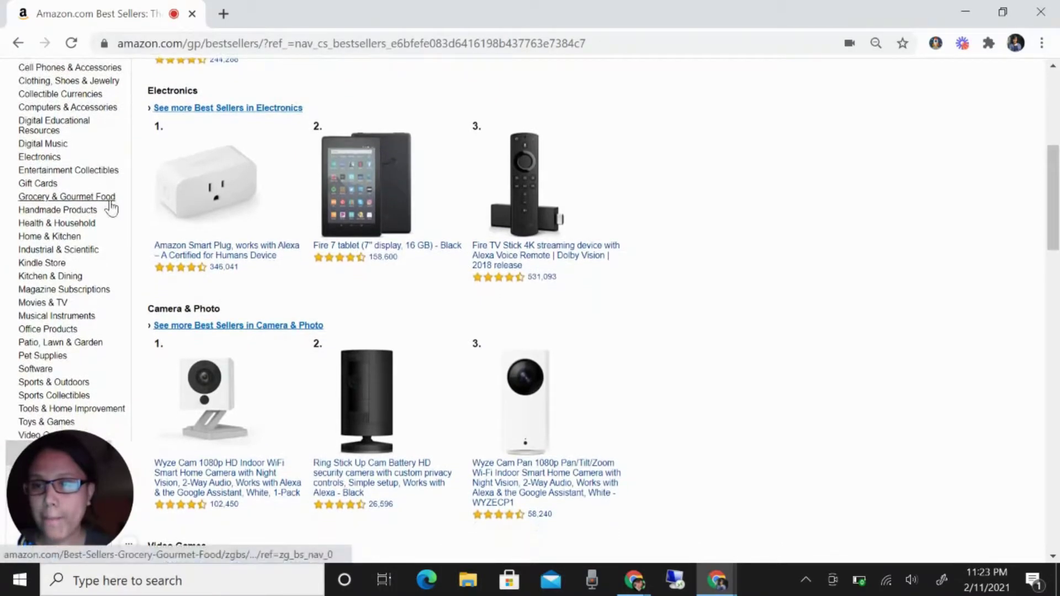
pyautogui.scroll(-1, 110, 207)
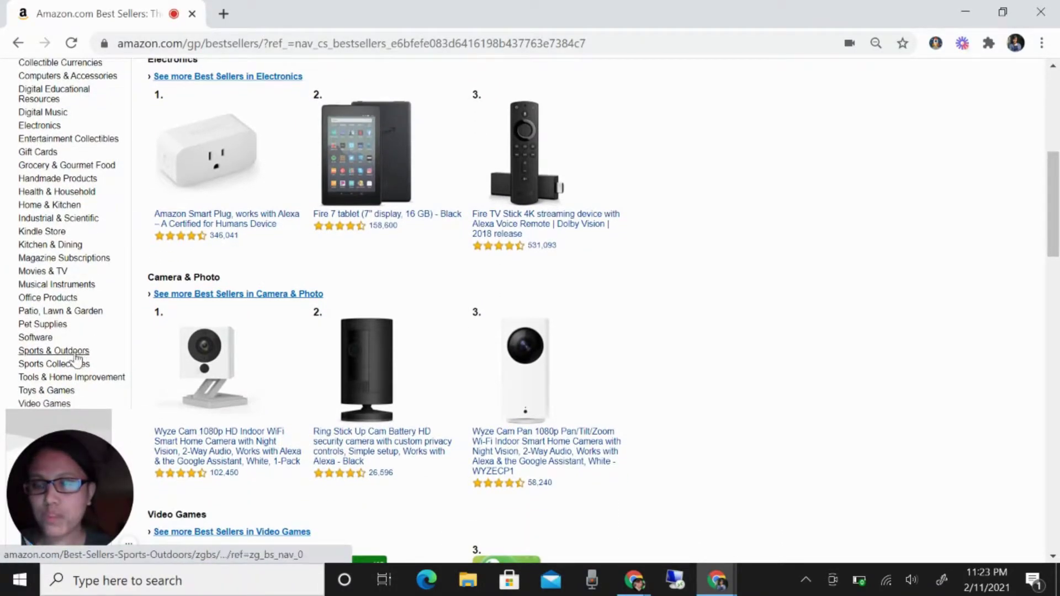
# Open Sports & Outdoors best sellers, scroll to #10 Achiou gloves and bring up its link menu
pyautogui.click(77, 354)
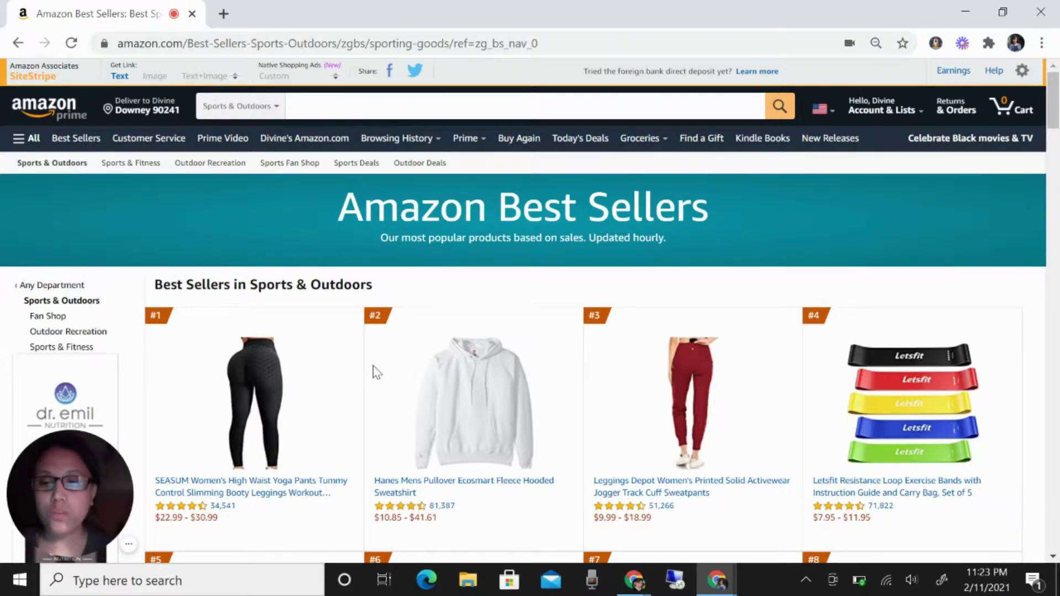
pyautogui.scroll(-1, 375, 371)
pyautogui.scroll(-1, 376, 371)
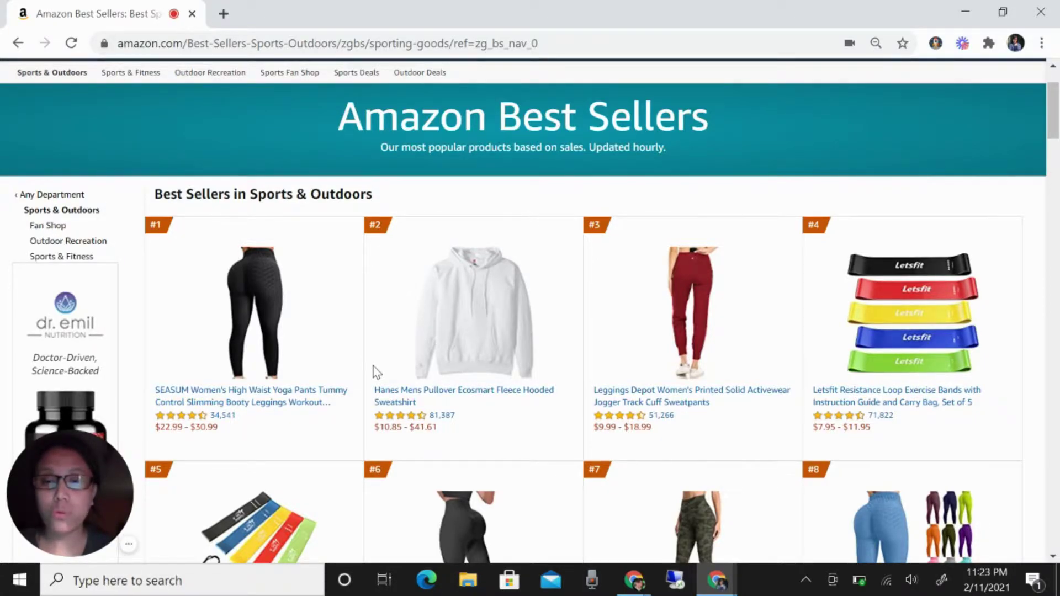
pyautogui.scroll(-2, 378, 371)
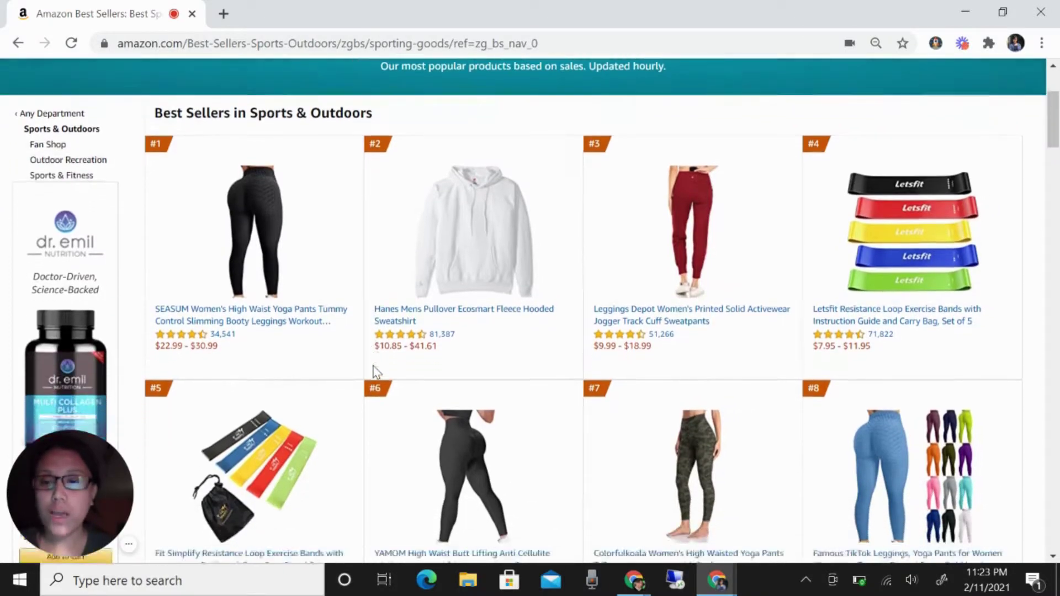
pyautogui.scroll(-3, 376, 371)
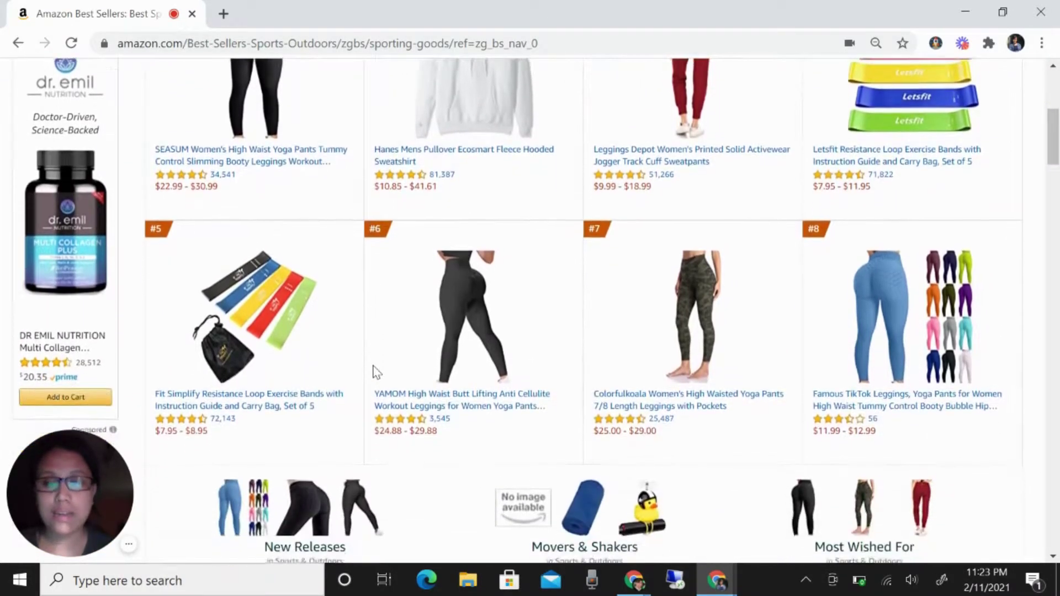
pyautogui.scroll(-5, 375, 371)
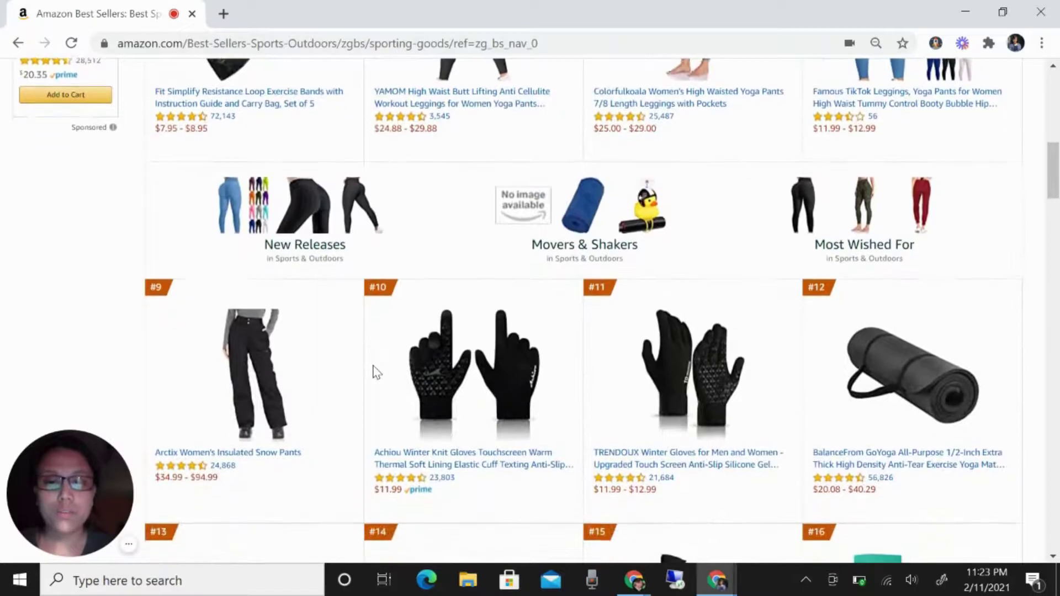
pyautogui.scroll(-1, 375, 371)
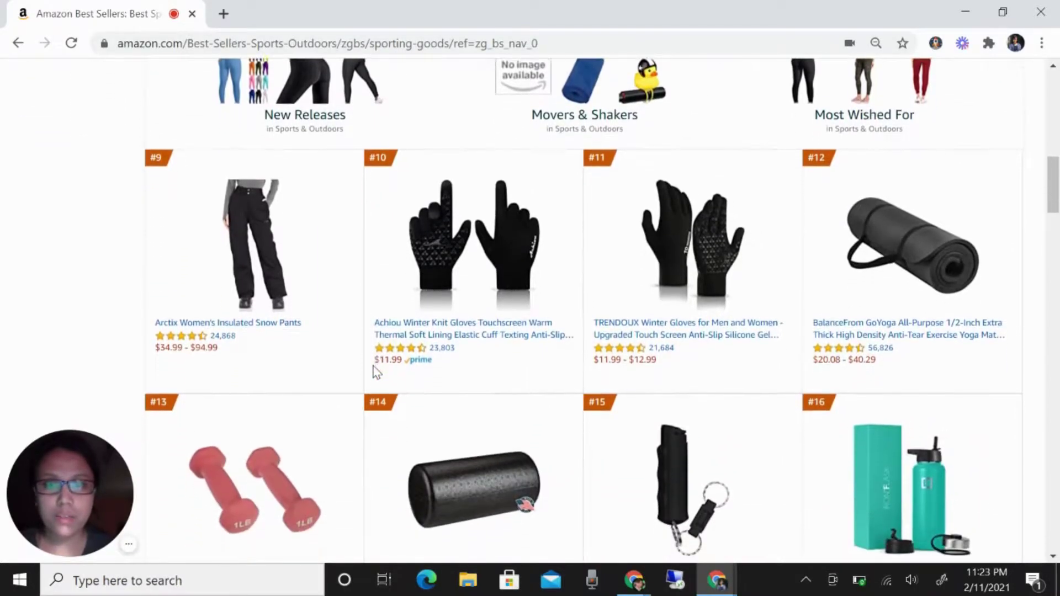
pyautogui.rightClick(443, 333)
# Open the Achiou gloves in a new tab, switch to it, and show CDrop's Products list
pyautogui.click(479, 342)
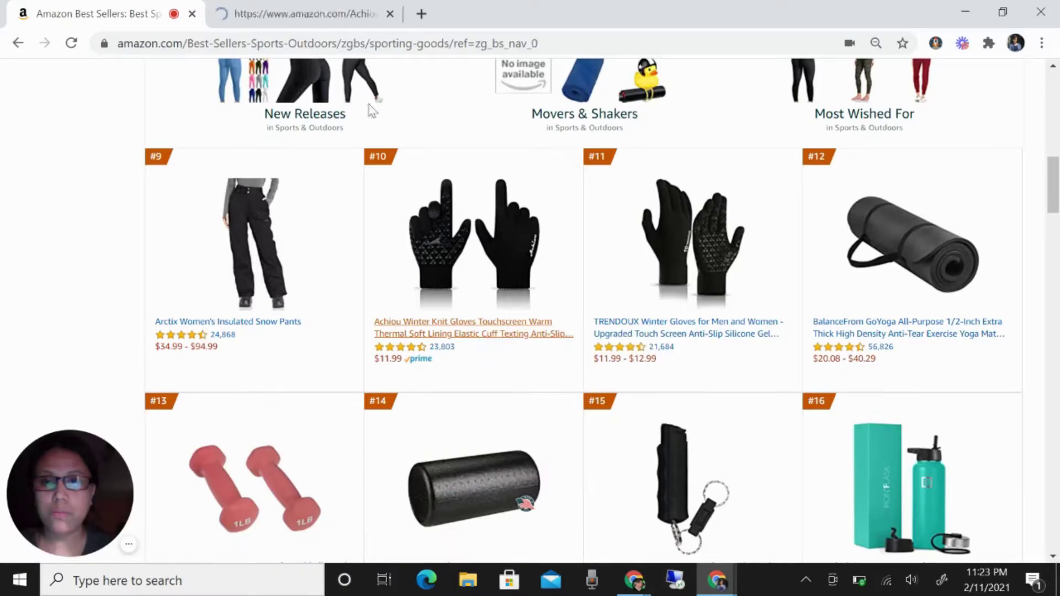
pyautogui.click(282, 6)
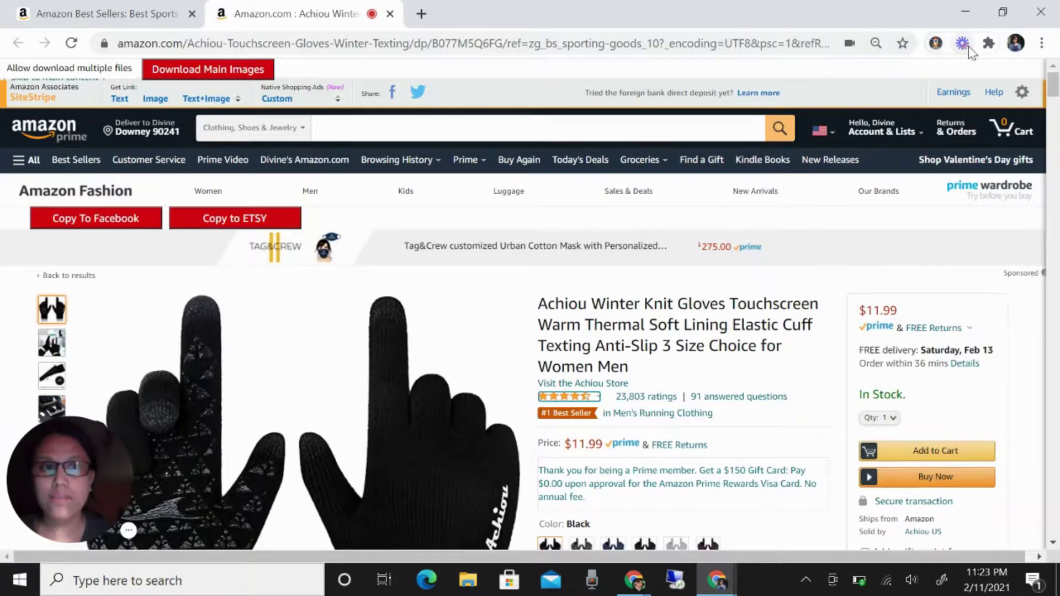
pyautogui.click(935, 47)
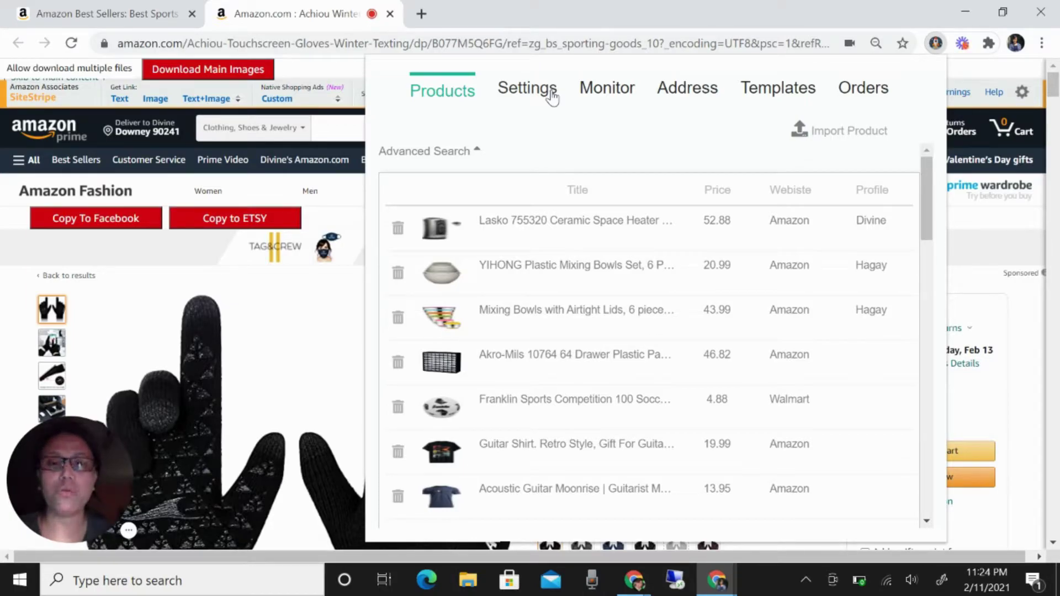
# In CDrop Settings, keep Example_2 as the custom template and New as the condition
pyautogui.click(515, 92)
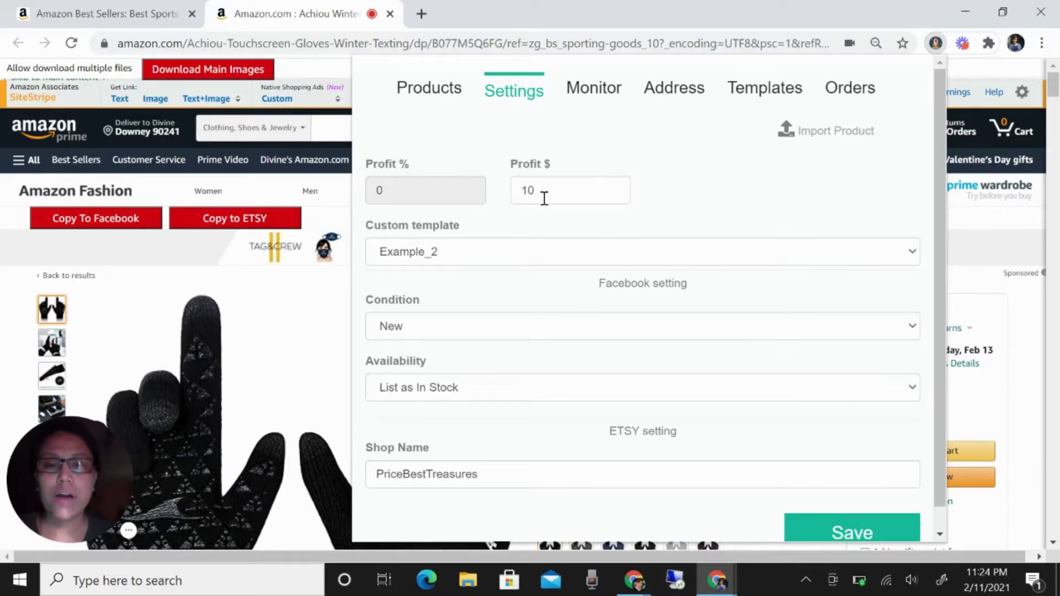
pyautogui.scroll(-1, 646, 220)
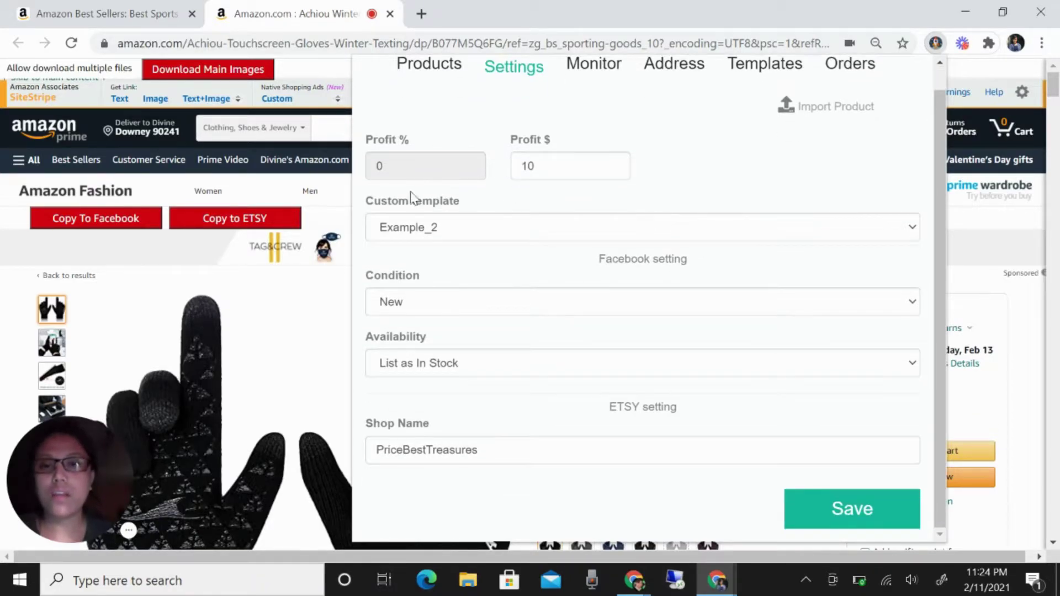
pyautogui.click(629, 237)
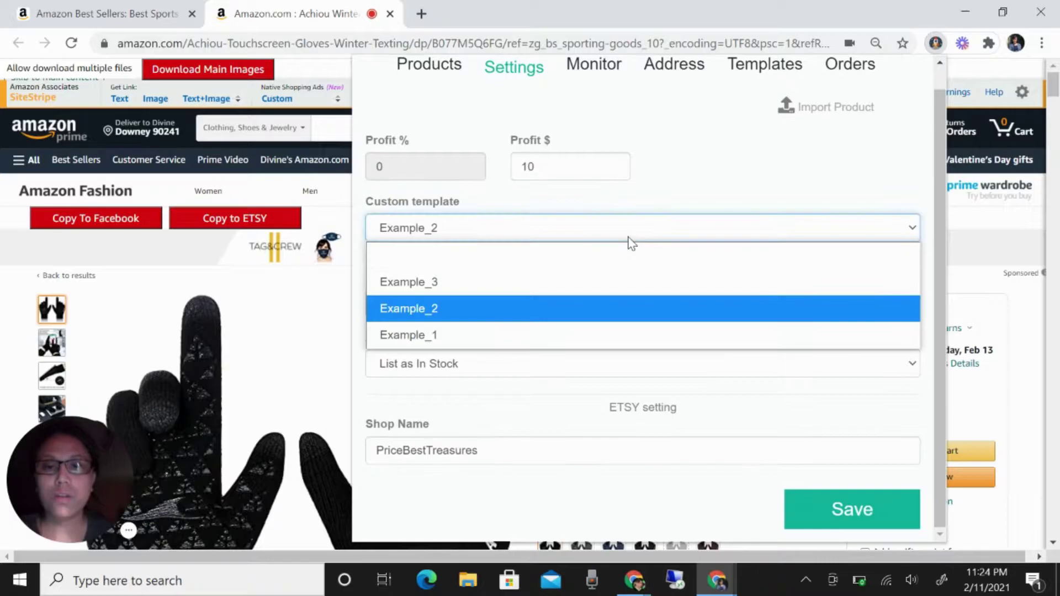
pyautogui.click(628, 238)
pyautogui.click(626, 238)
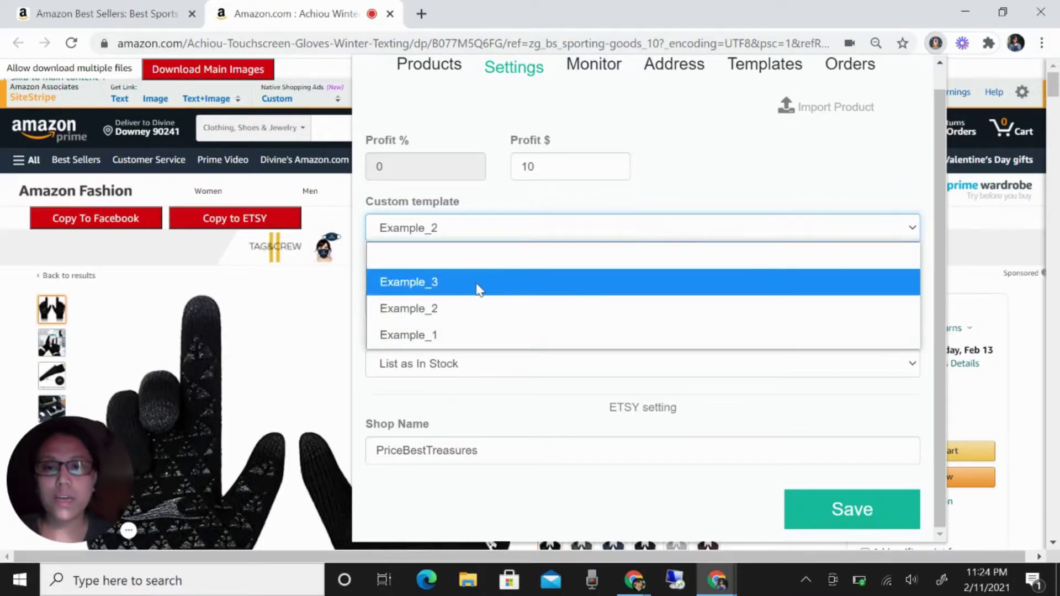
pyautogui.click(672, 184)
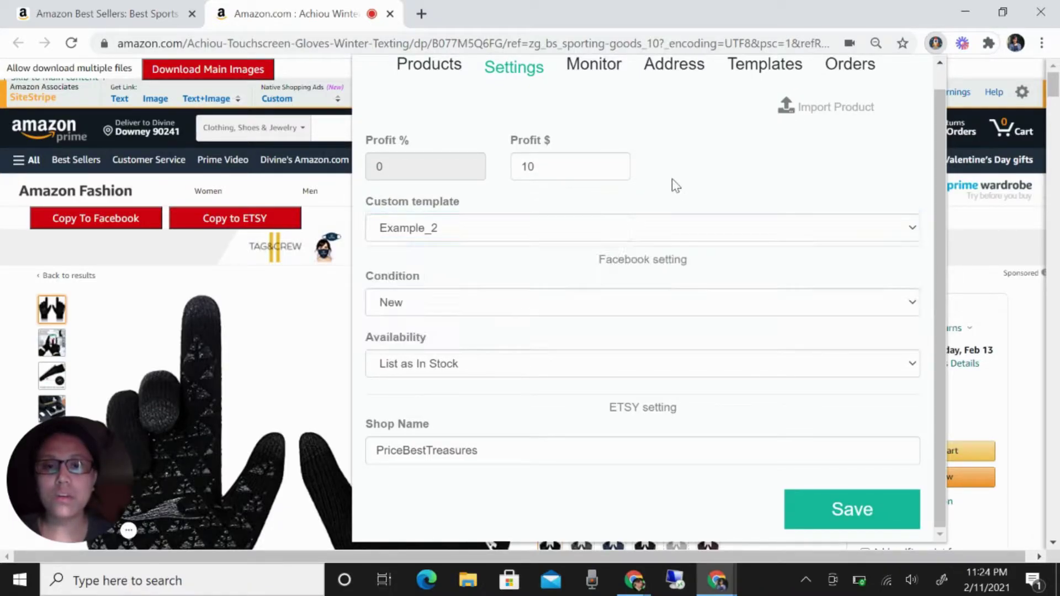
pyautogui.click(594, 305)
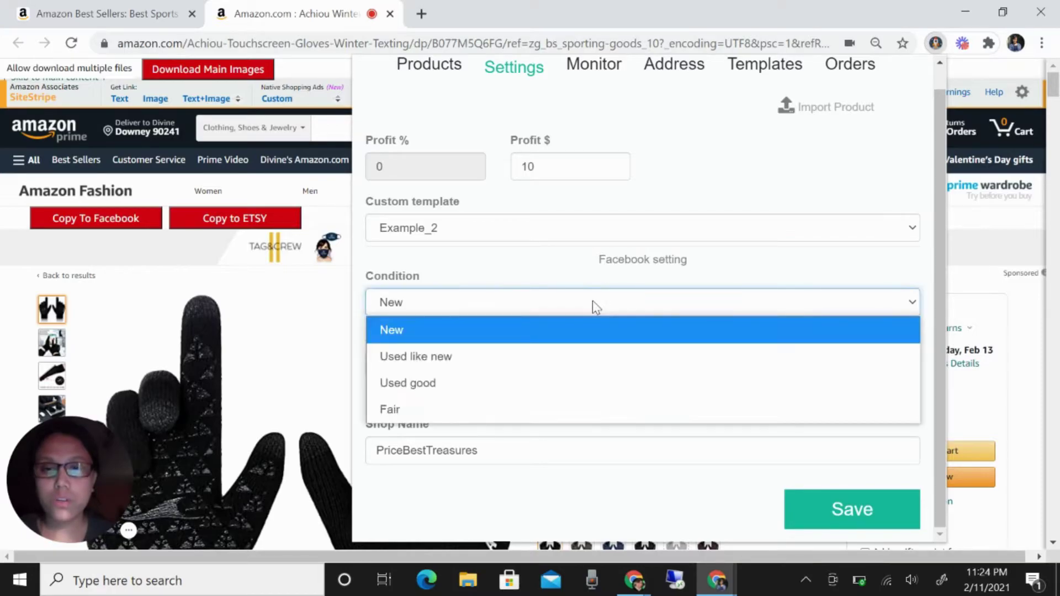
pyautogui.click(594, 307)
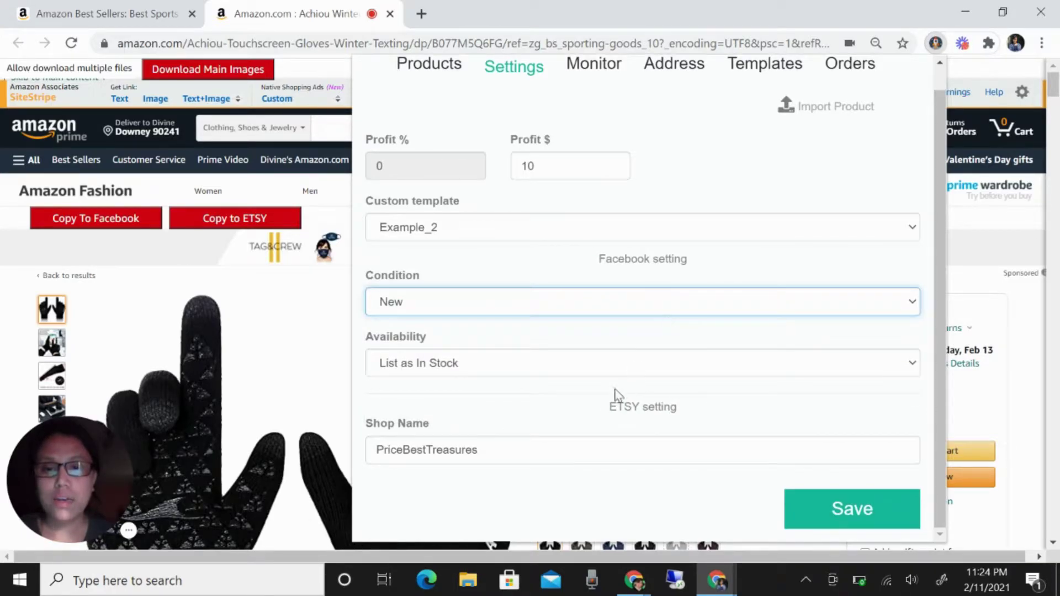
# Set availability to List as In Stock and save the settings
pyautogui.click(610, 362)
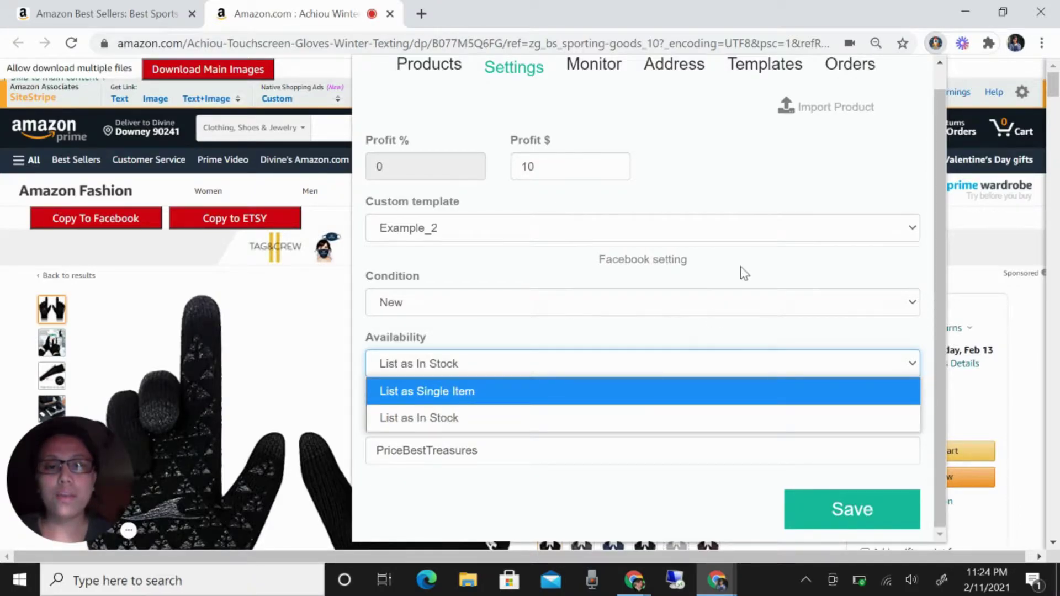
pyautogui.click(827, 396)
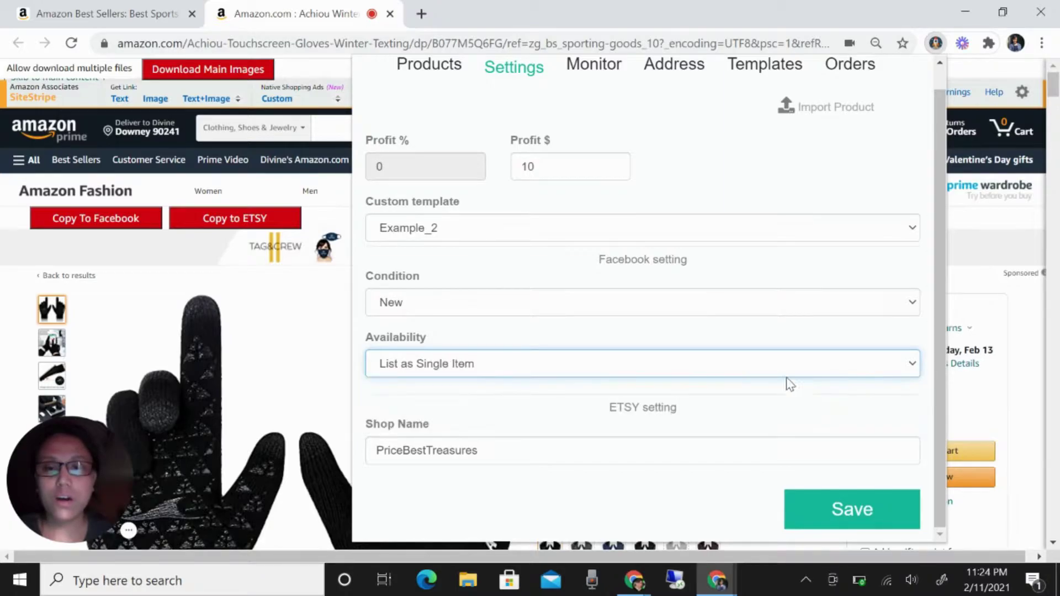
pyautogui.click(750, 360)
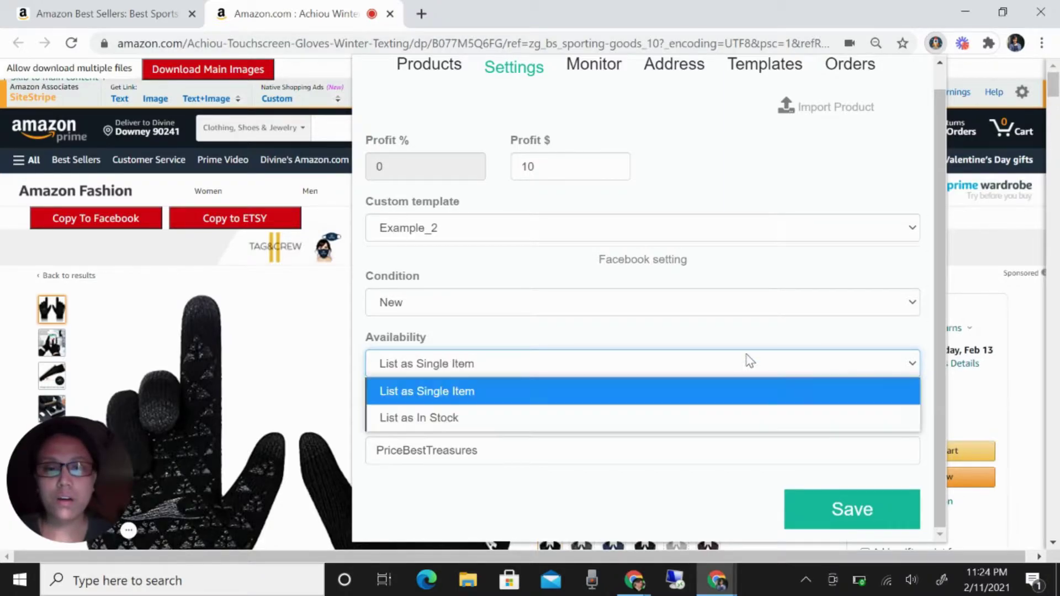
pyautogui.click(707, 408)
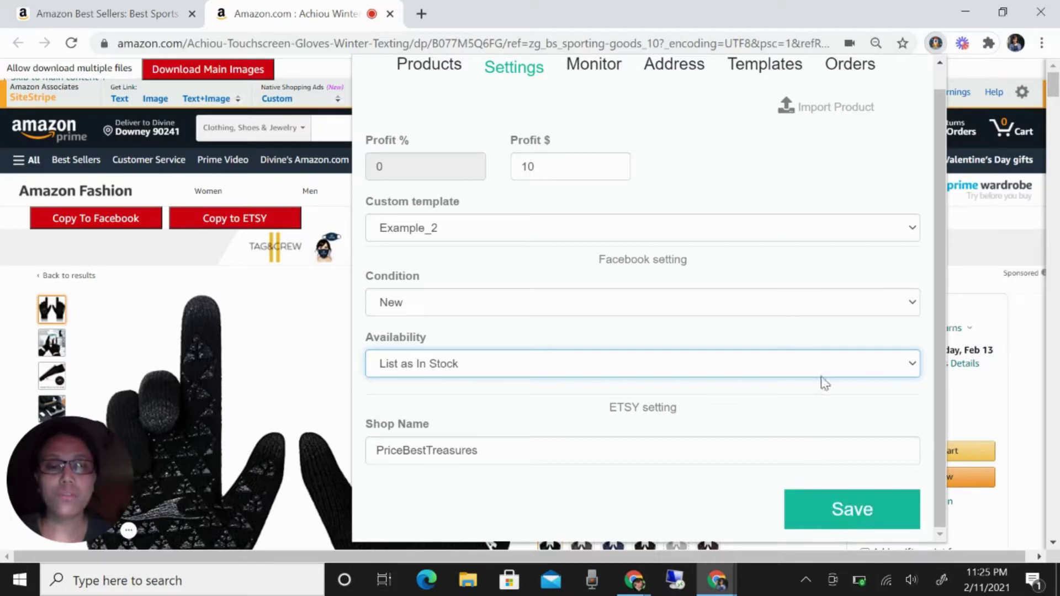
pyautogui.click(861, 510)
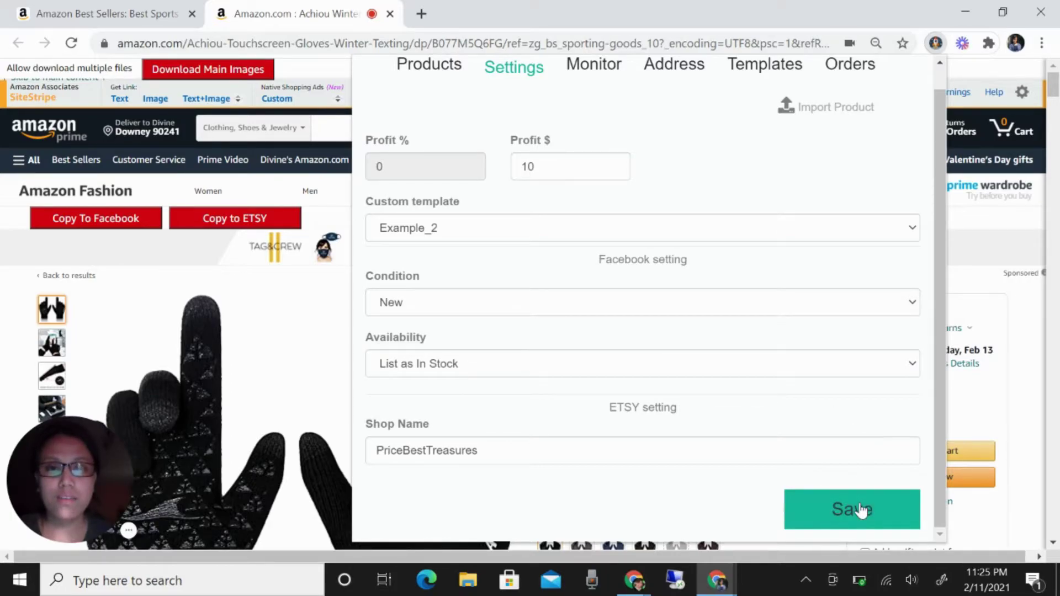
# Go to CDrop's Monitor tab, then its Address tab
pyautogui.click(601, 82)
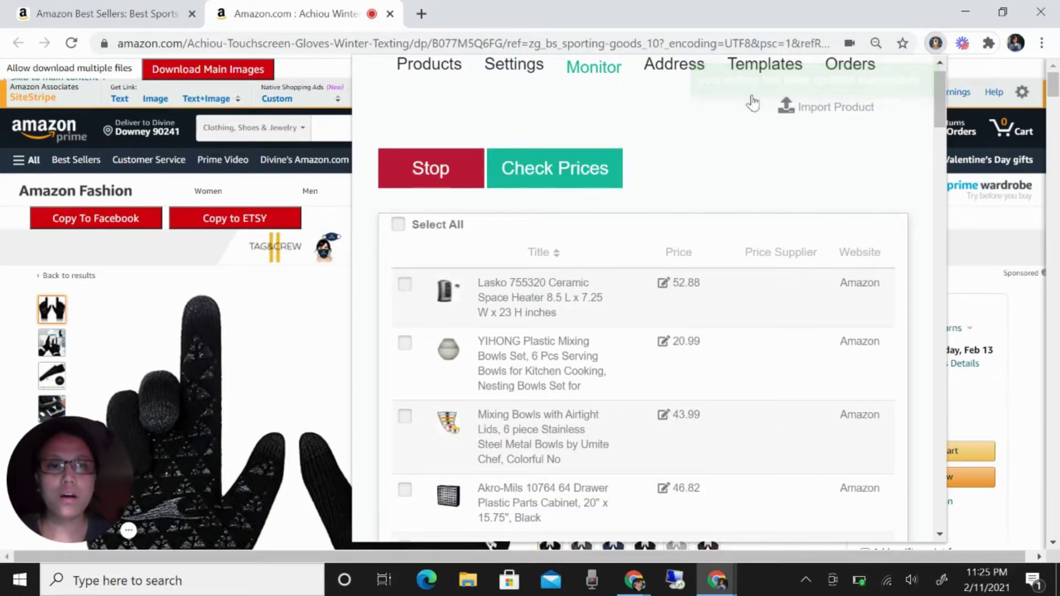
pyautogui.click(672, 66)
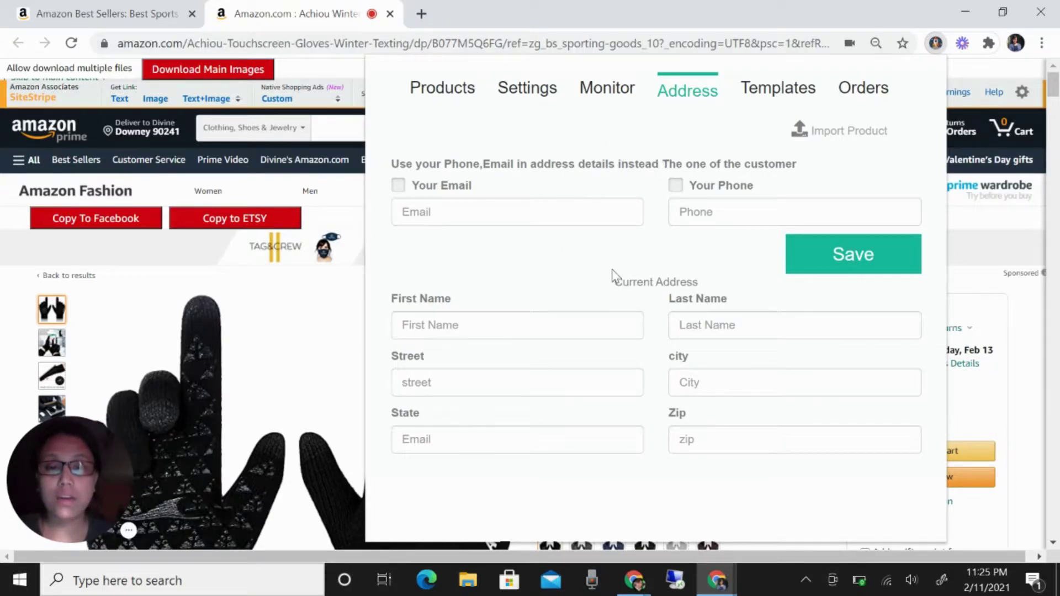
# Choose Example_3 from the Templates dropdown and save it
pyautogui.click(779, 91)
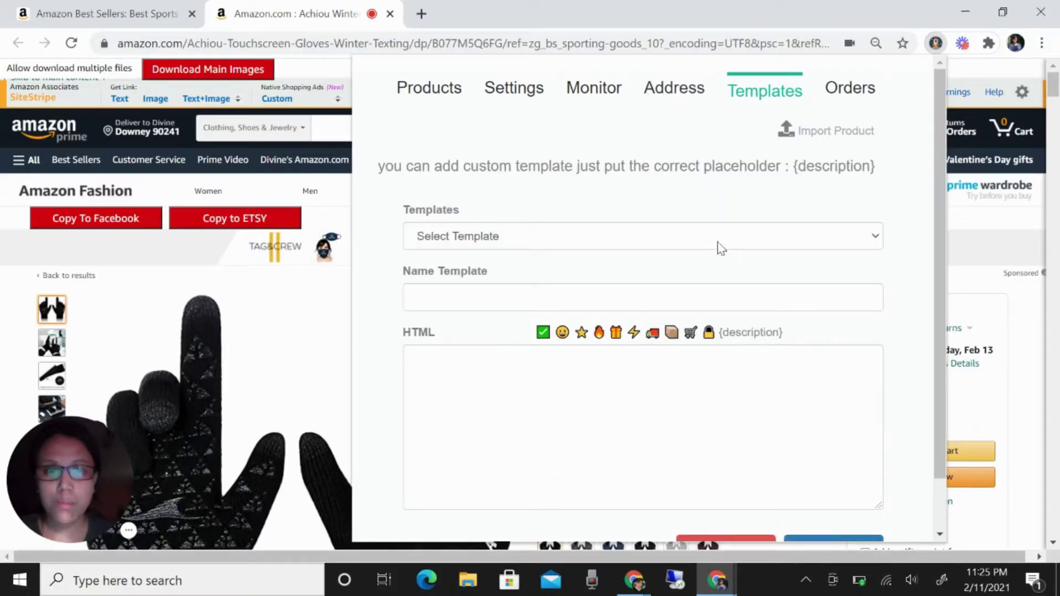
pyautogui.click(693, 238)
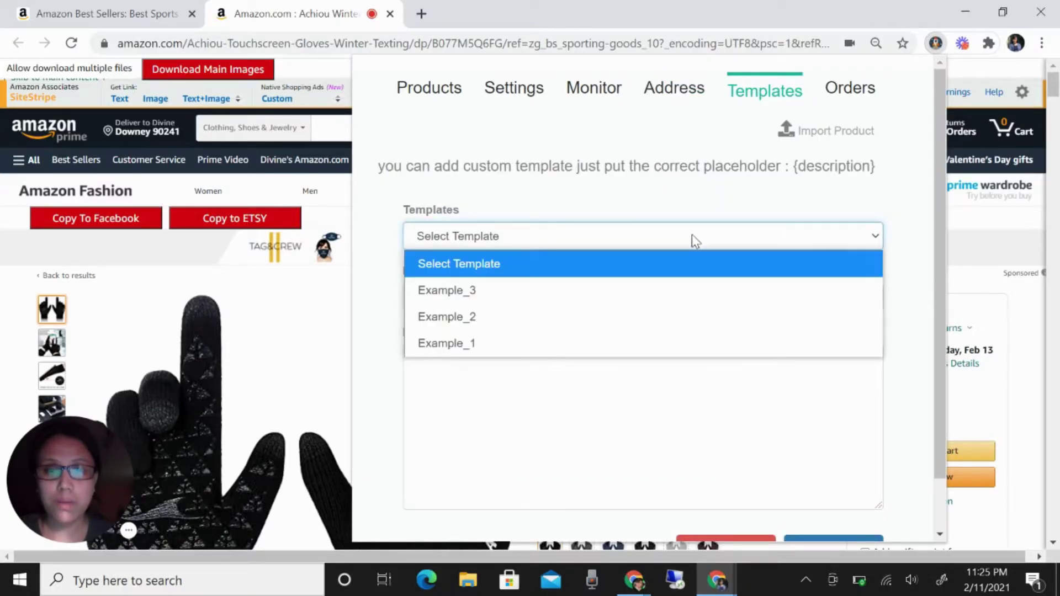
pyautogui.click(633, 292)
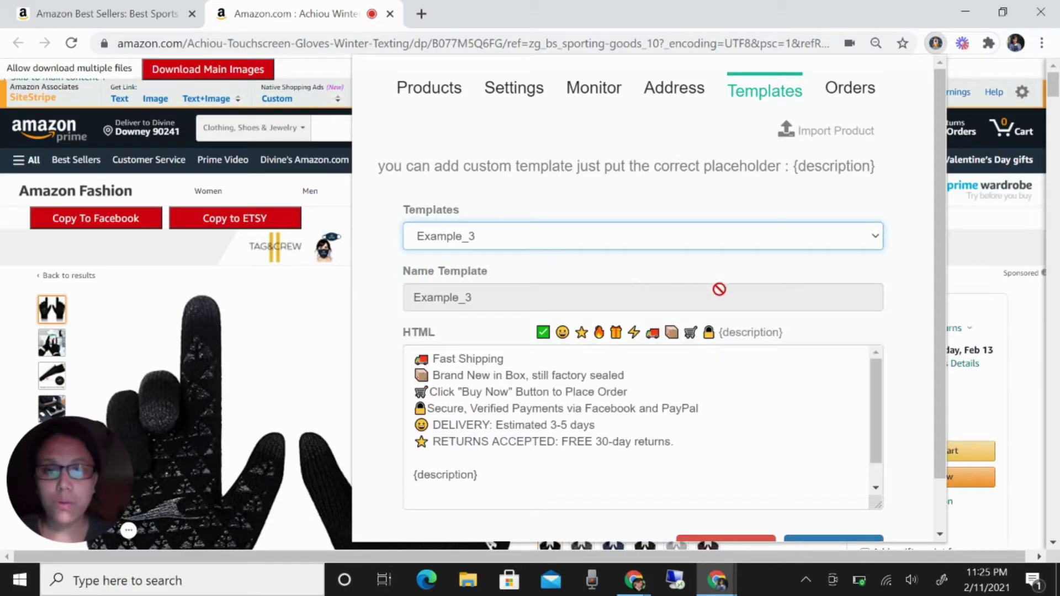
pyautogui.scroll(-1, 718, 288)
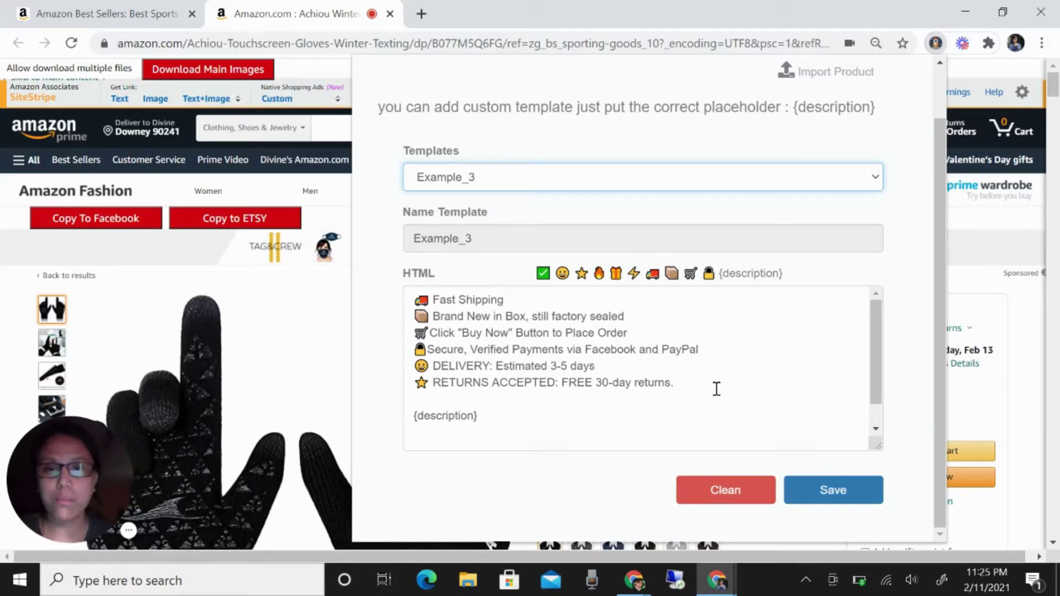
pyautogui.click(844, 497)
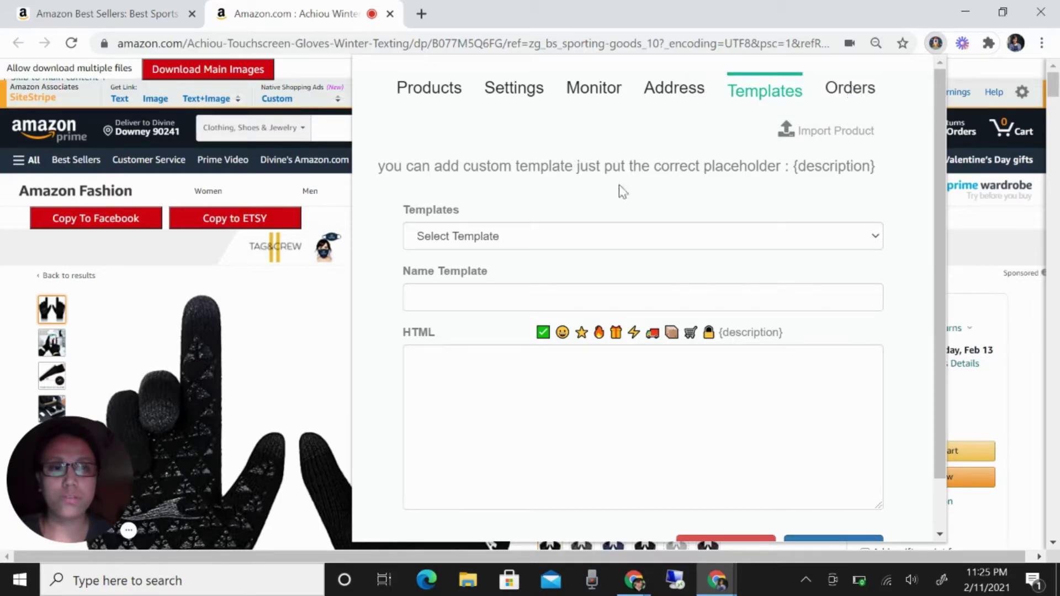
# Close CDrop and use Copy To Facebook on the Achiou gloves product page
pyautogui.click(938, 44)
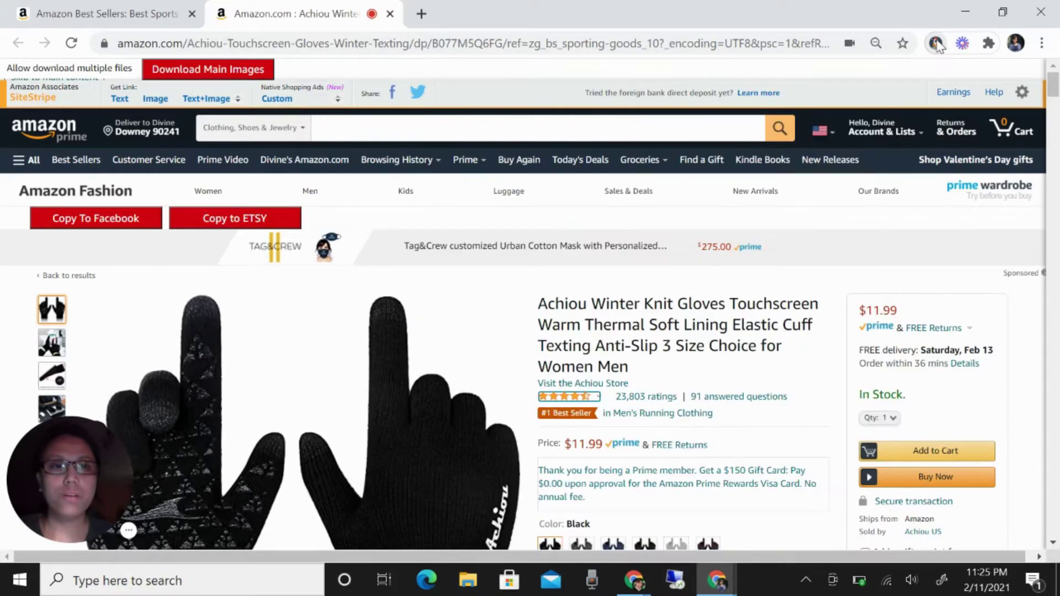
pyautogui.scroll(-1, 445, 224)
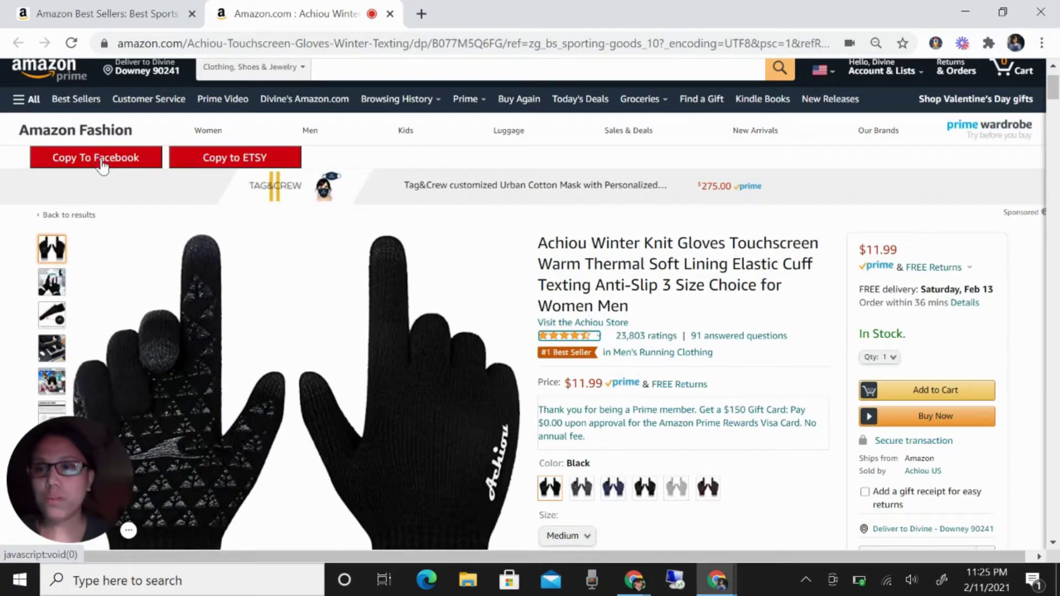
pyautogui.click(101, 164)
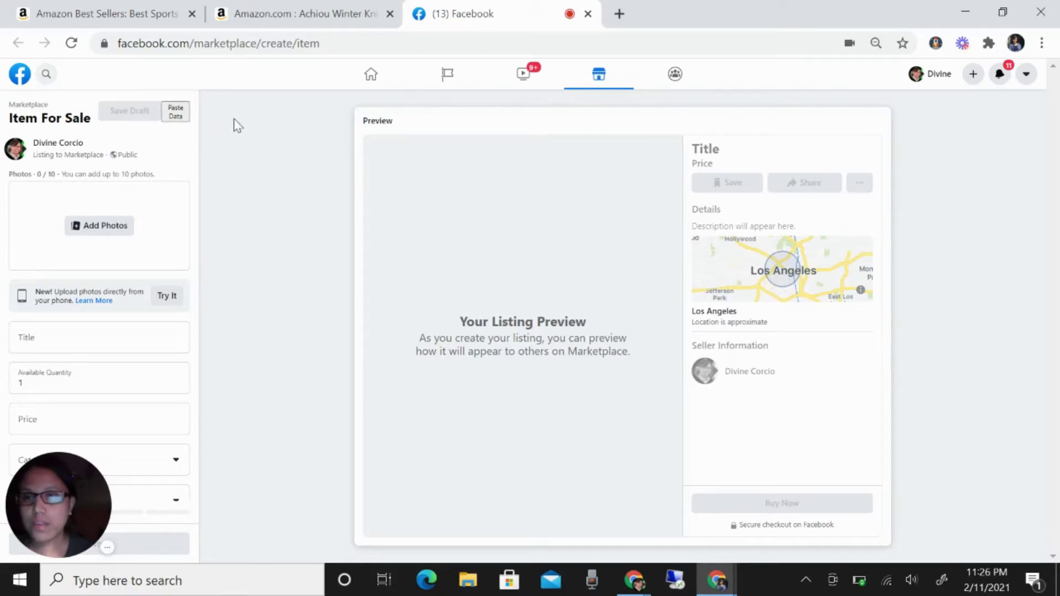
# Paste the copied gloves data into the form, checking the Amazon size chart before returning
pyautogui.click(176, 114)
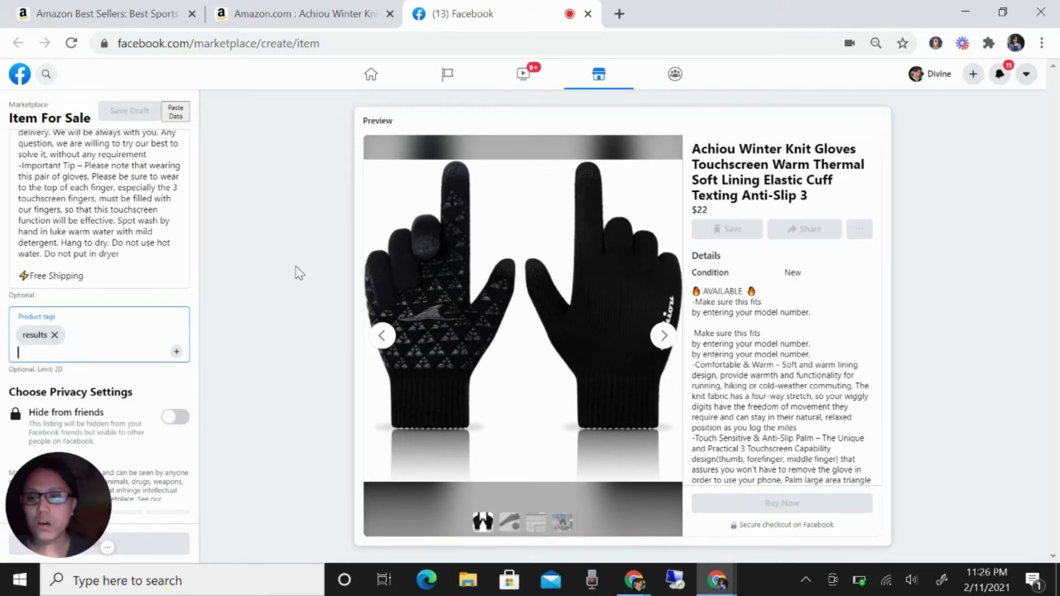
pyautogui.scroll(10, 127, 198)
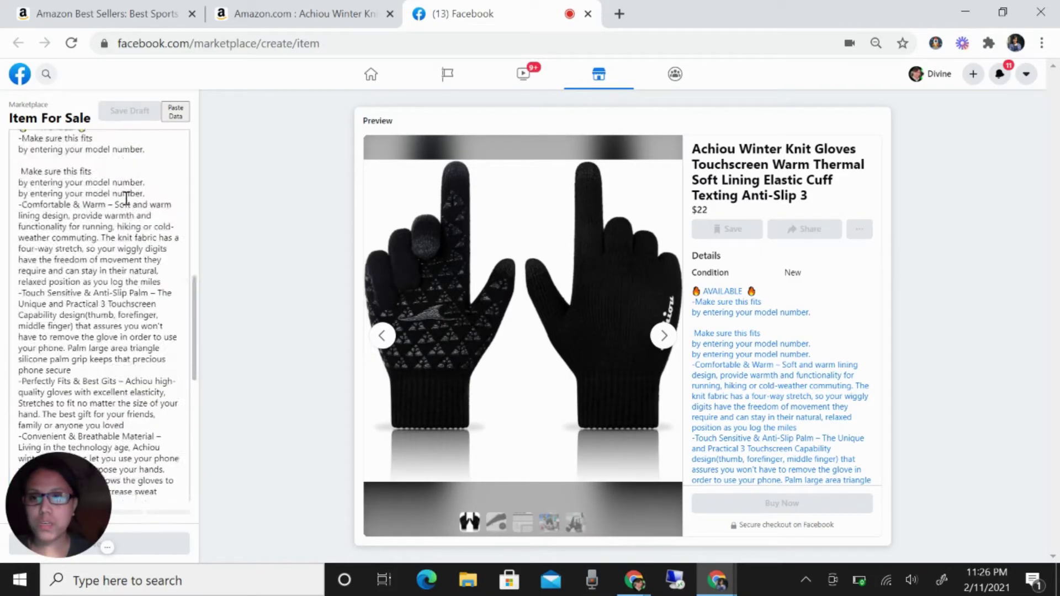
pyautogui.scroll(10, 126, 198)
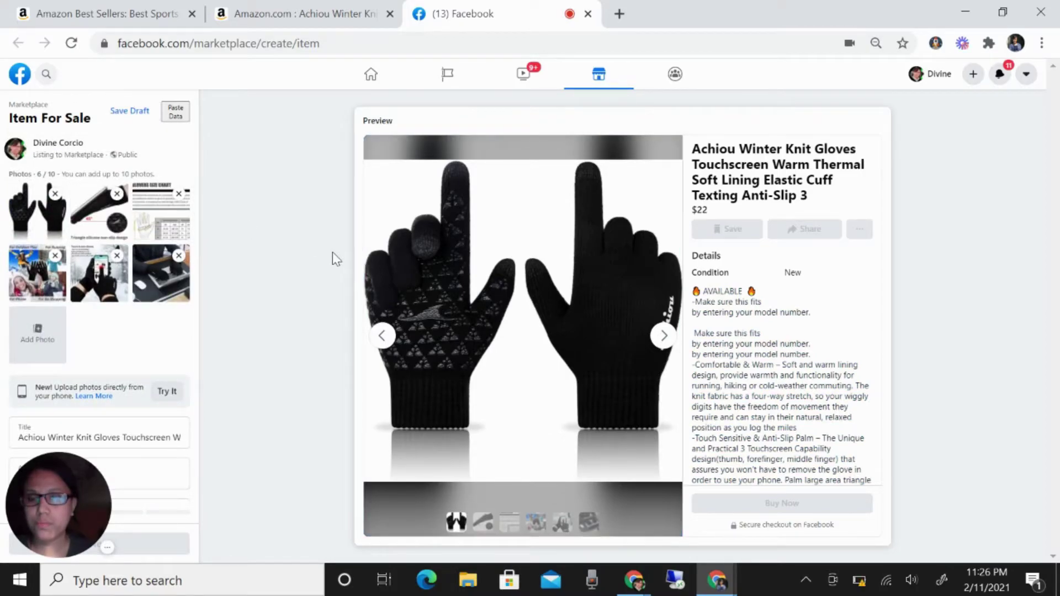
pyautogui.click(251, 8)
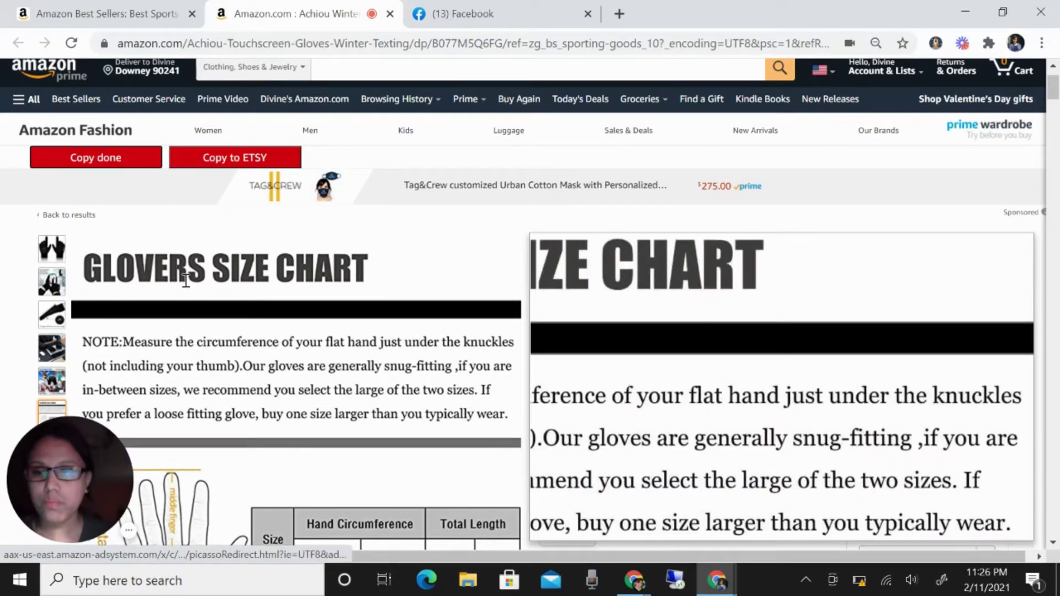
pyautogui.scroll(-2, 47, 271)
pyautogui.moveTo(52, 157)
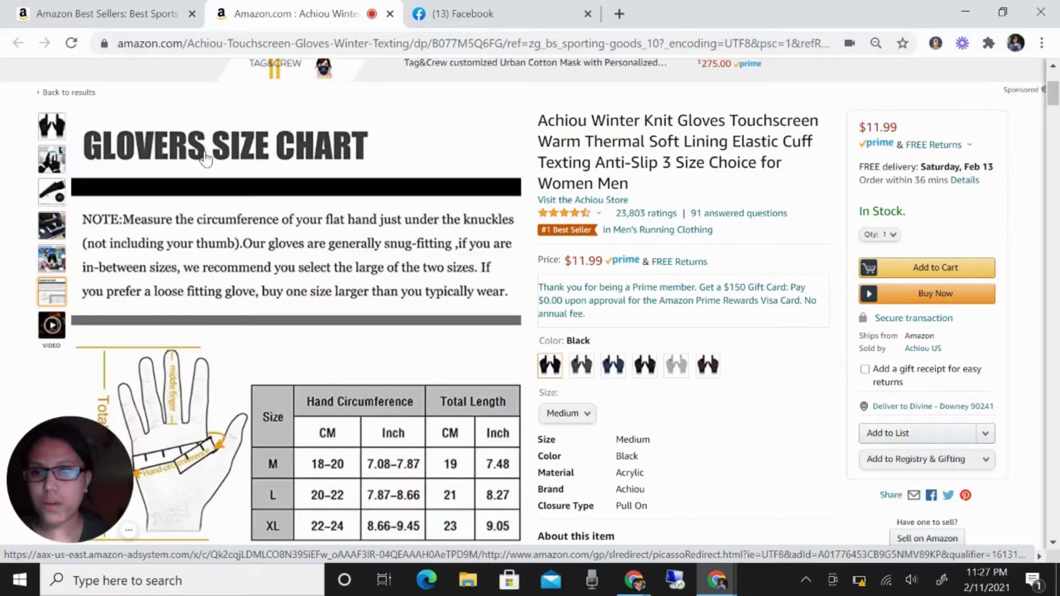
pyautogui.click(507, 8)
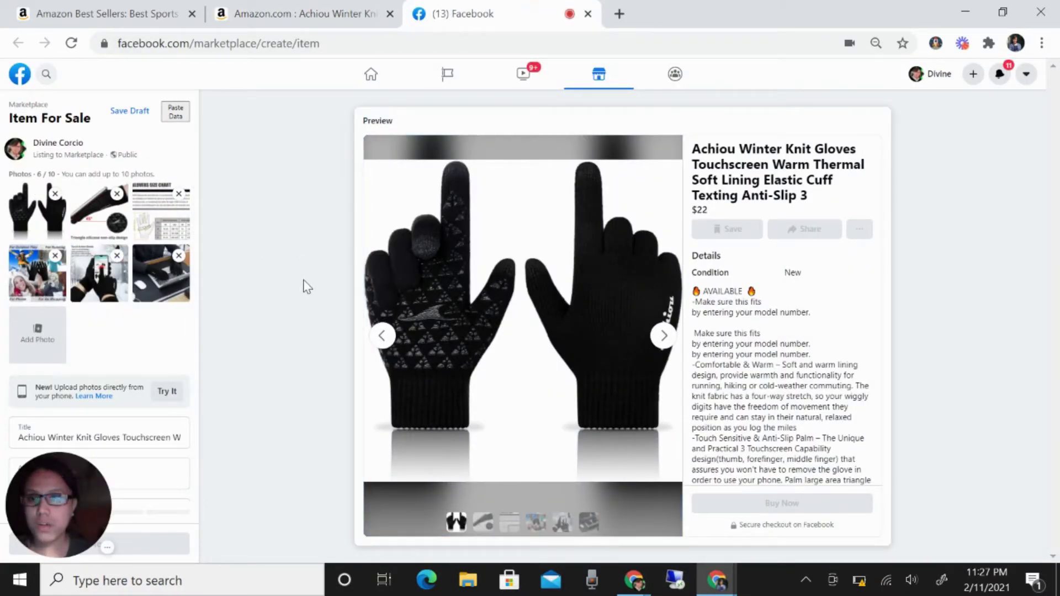
pyautogui.scroll(-3, 147, 343)
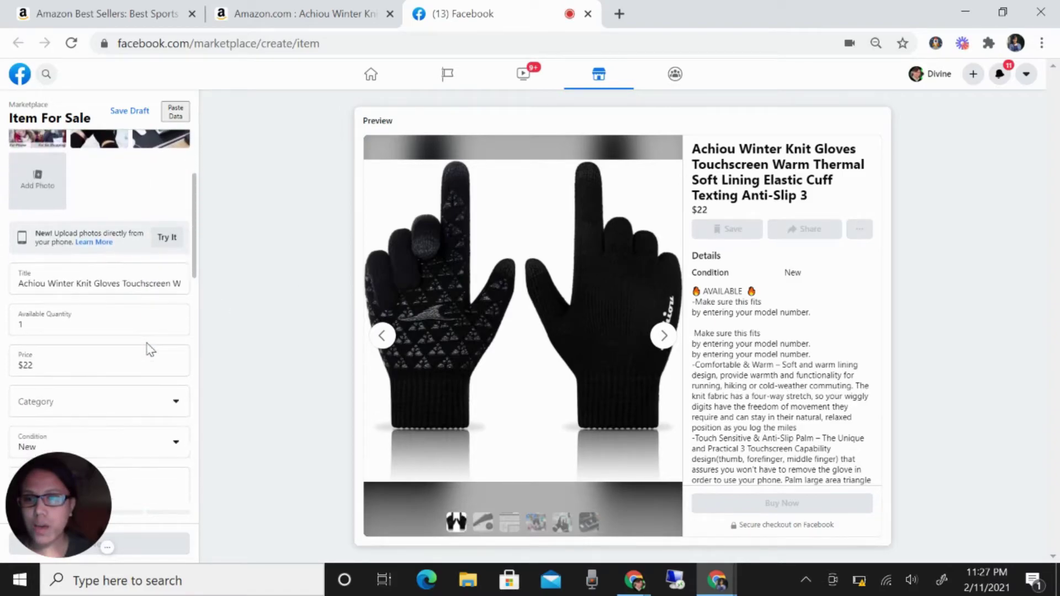
# Remove the brand name Achiou from the listing title
pyautogui.click(22, 287)
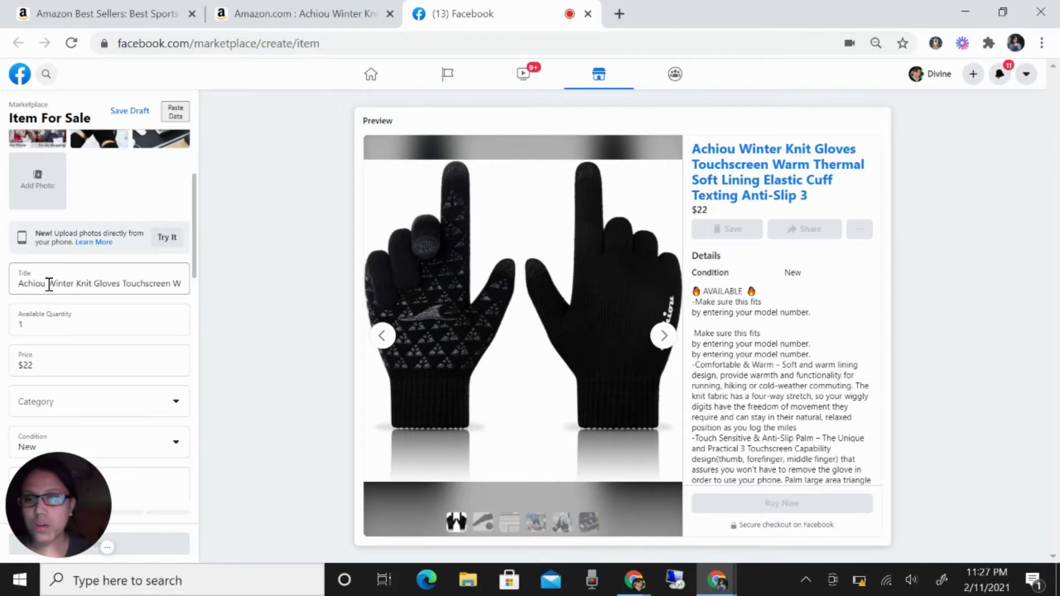
pyautogui.click(50, 285)
pyautogui.press('BackSpace')
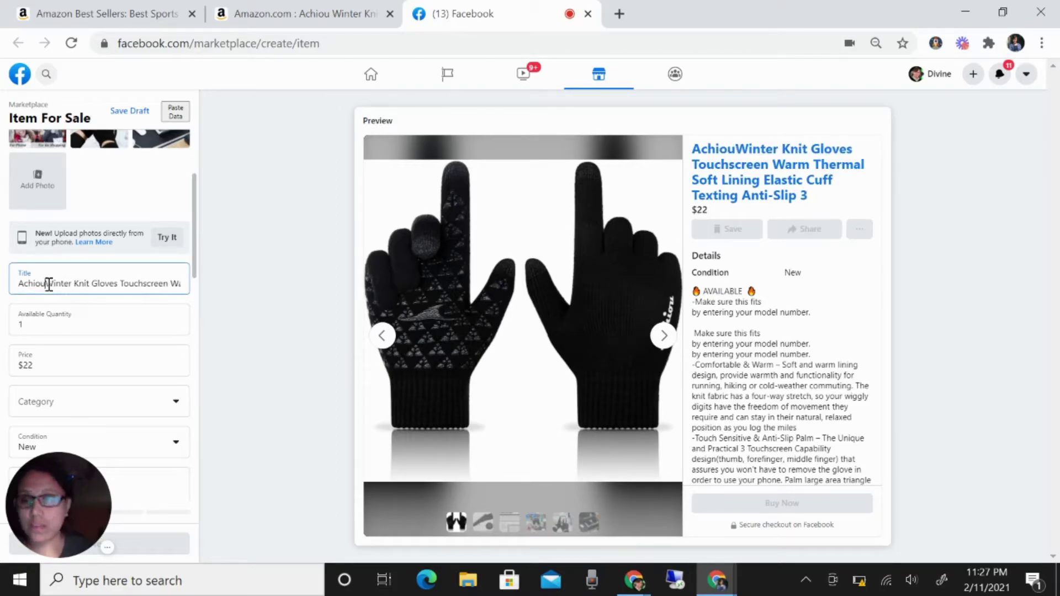
pyautogui.press('BackSpace')
pyautogui.press('BackSpace')
pyautogui.press('BackSpace')
pyautogui.press('BackSpace')
pyautogui.press('BackSpace')
pyautogui.press('BackSpace')
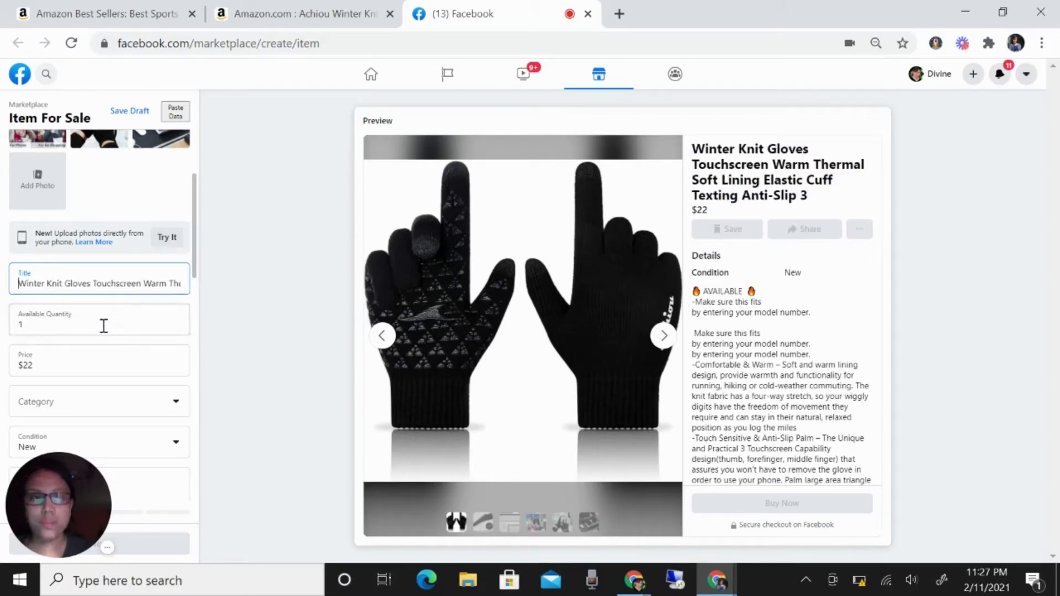
pyautogui.scroll(-1, 103, 326)
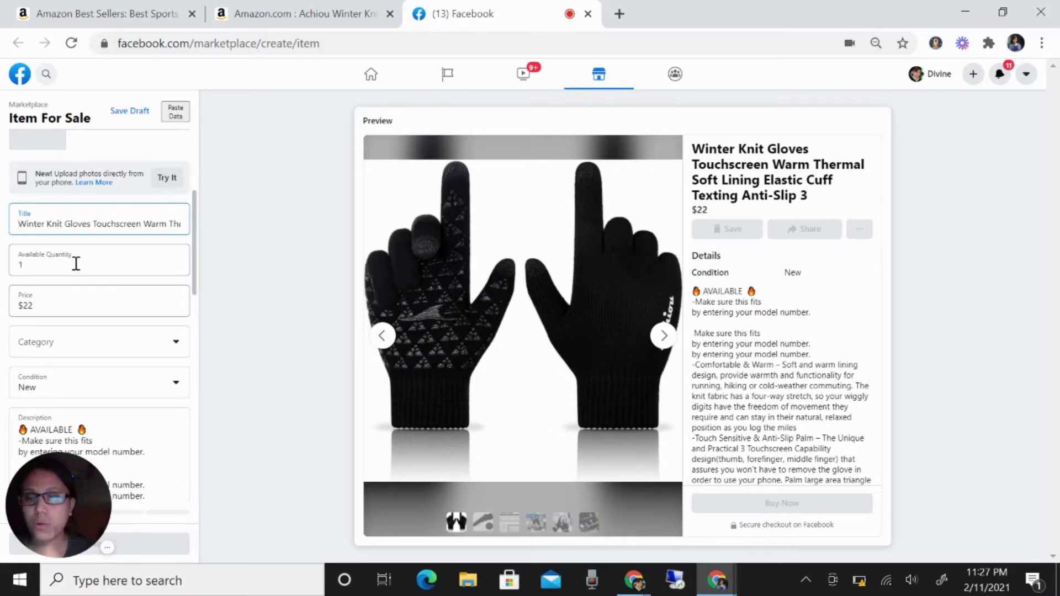
# Recheck the Amazon product page, then review quantity, price and condition on the Marketplace form
pyautogui.click(283, 8)
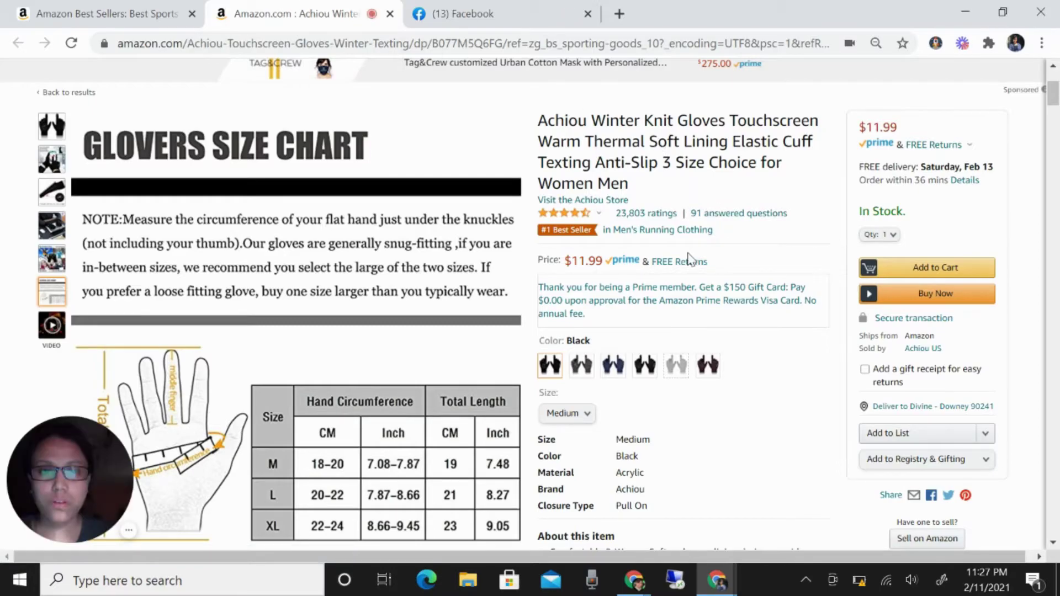
pyautogui.click(458, 4)
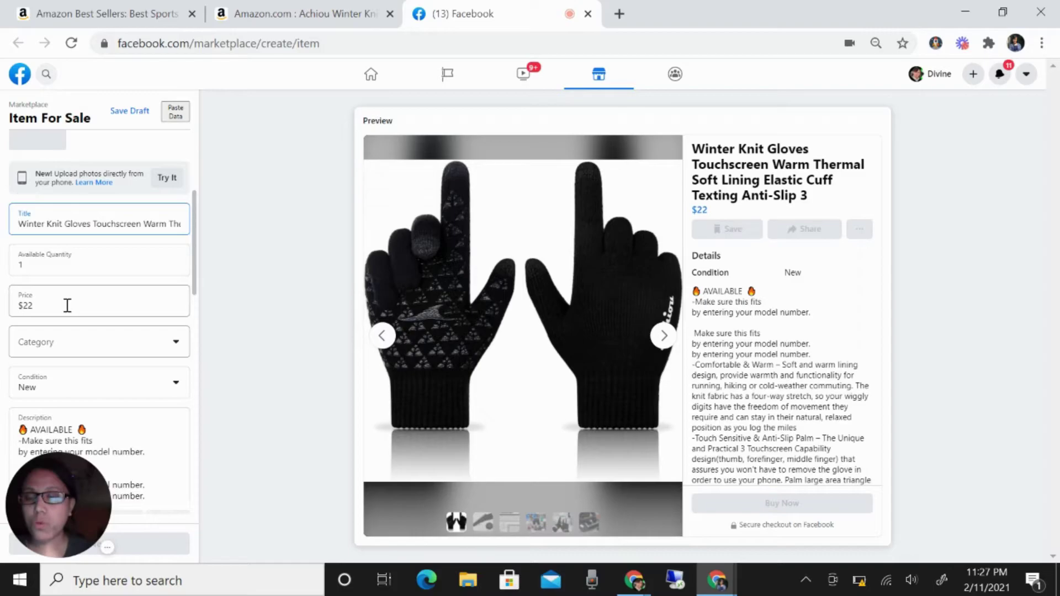
pyautogui.scroll(-3, 67, 305)
pyautogui.scroll(-1, 65, 308)
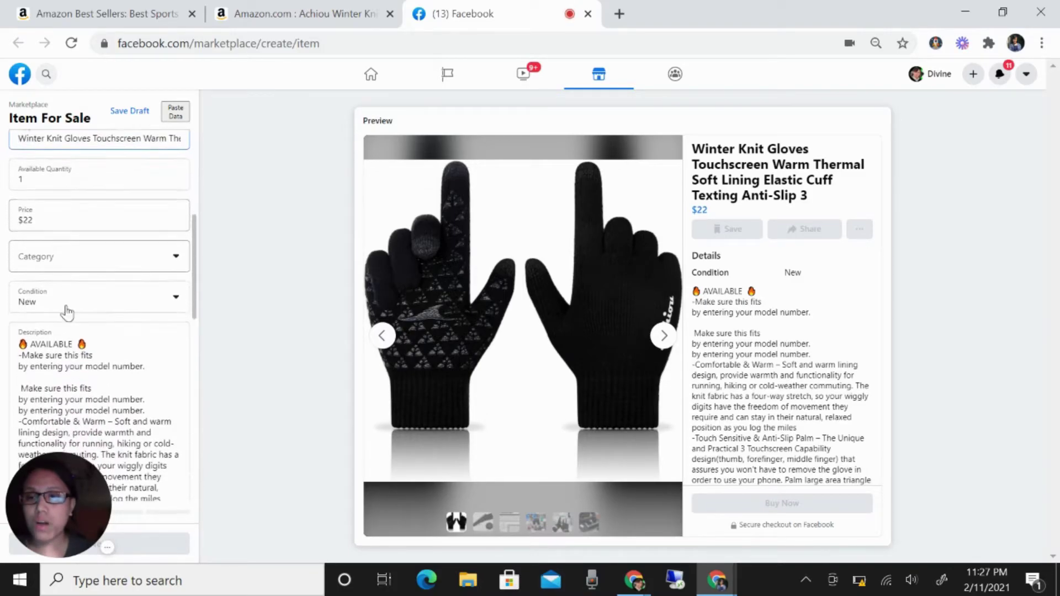
# Search categories for 'gloves' and pick Men's Gloves & Mittens
pyautogui.click(128, 253)
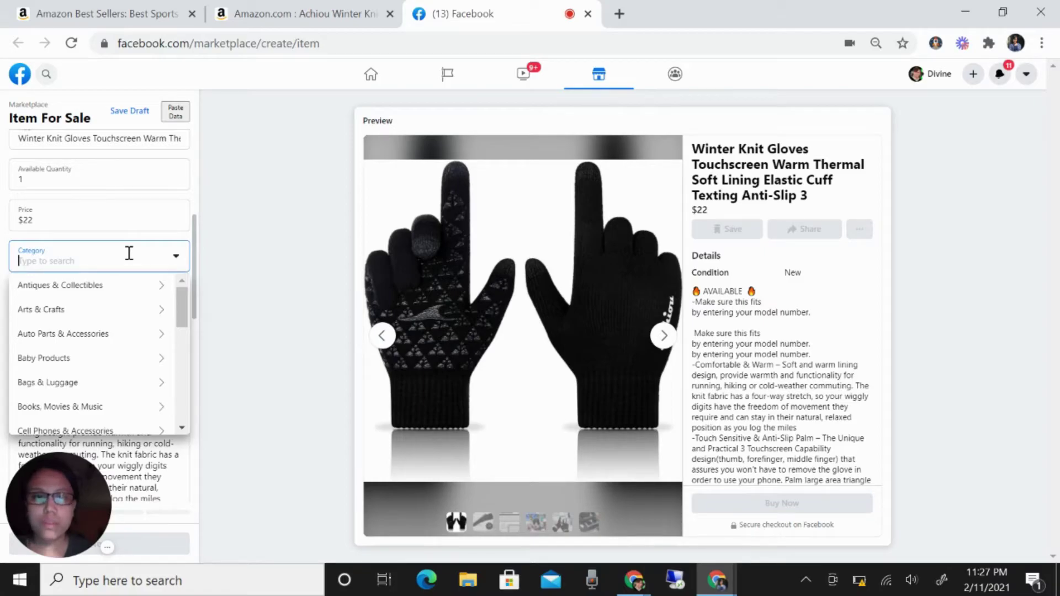
pyautogui.write('glo')
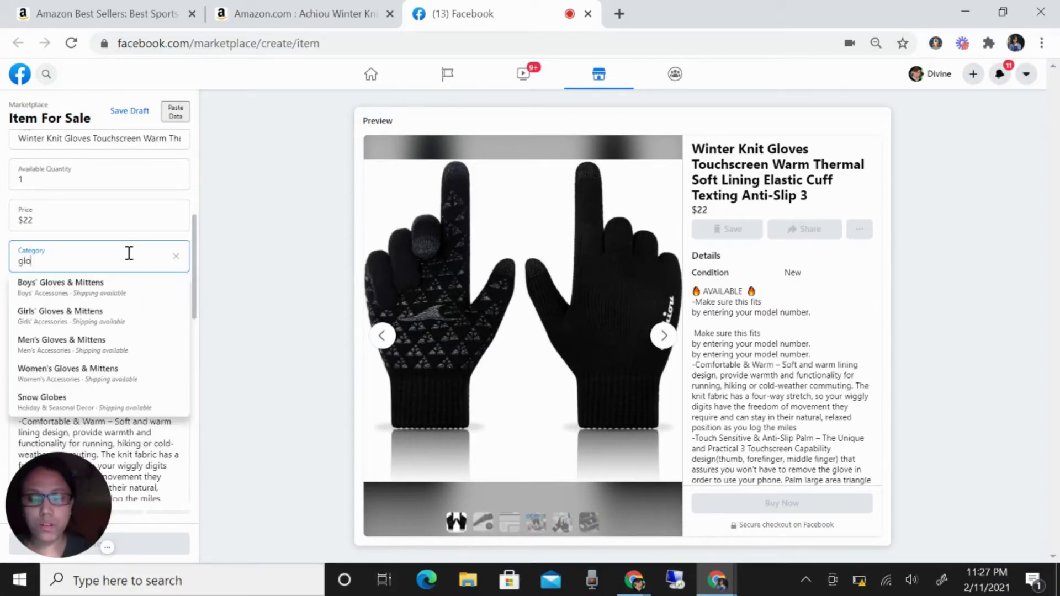
pyautogui.write('ves')
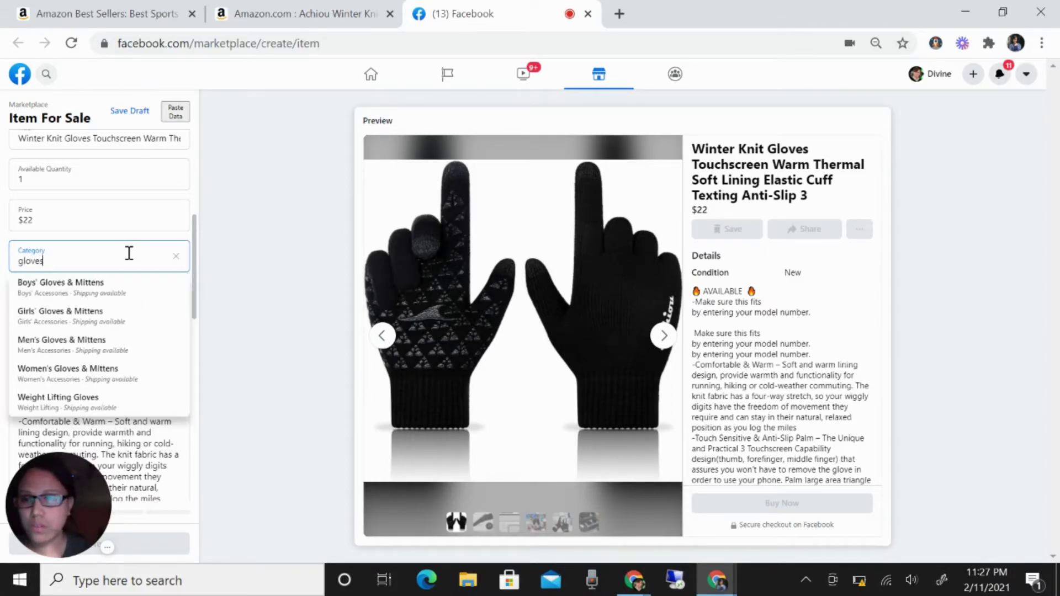
pyautogui.click(115, 348)
pyautogui.scroll(-1, 151, 310)
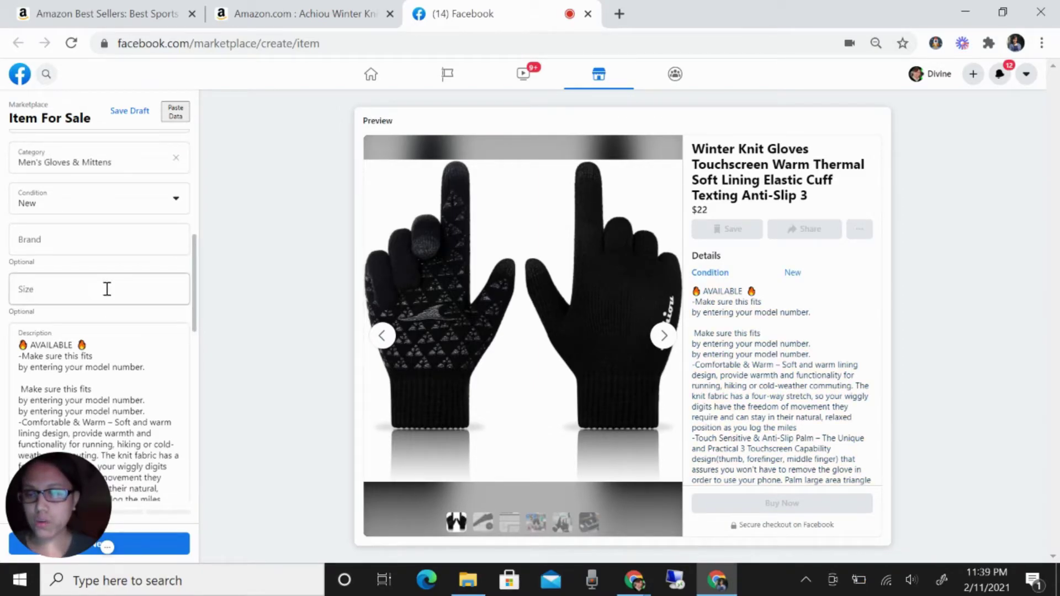
# On the Amazon gloves page, select Large in the Size dropdown to confirm the size
pyautogui.scroll(-5, 107, 288)
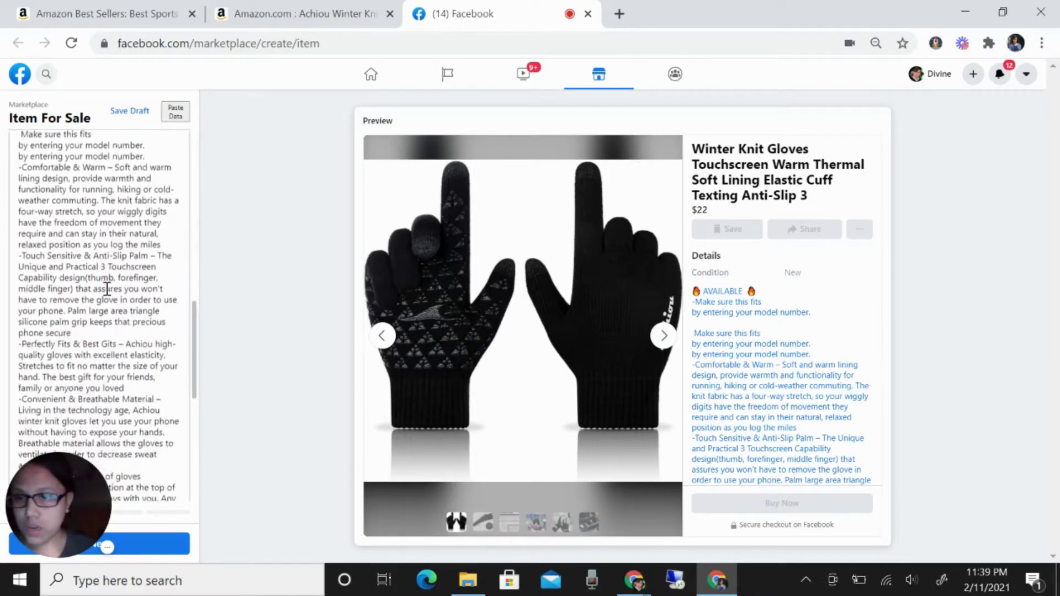
pyautogui.scroll(-5, 107, 288)
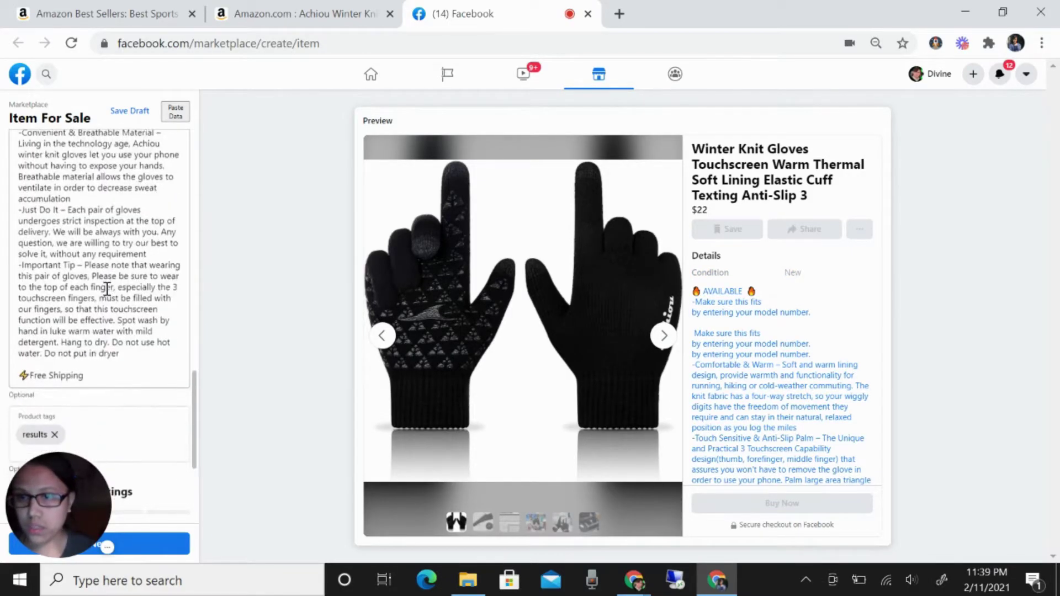
pyautogui.click(298, 13)
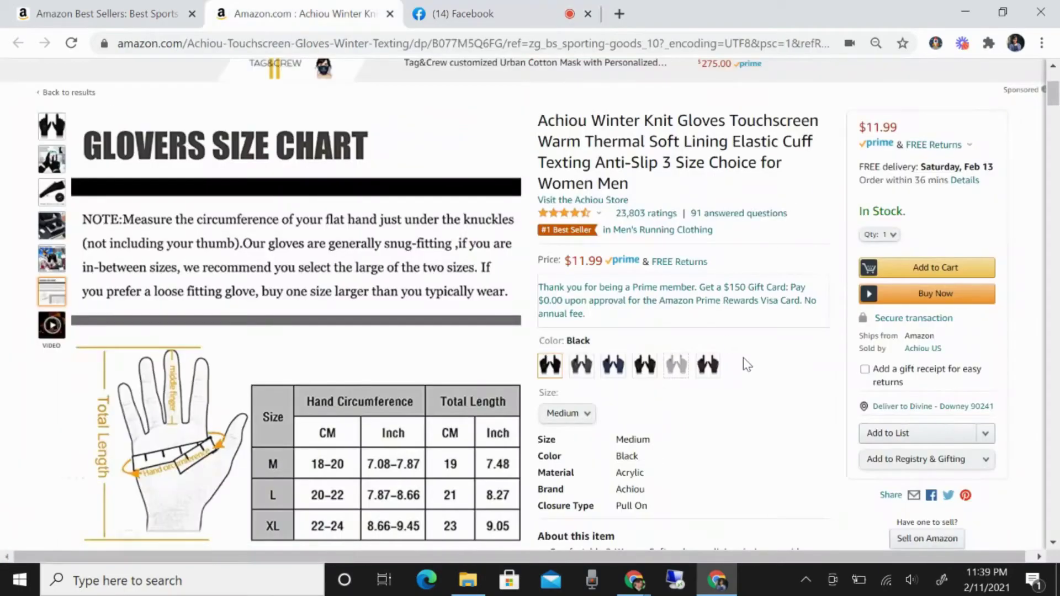
pyautogui.scroll(-3, 743, 360)
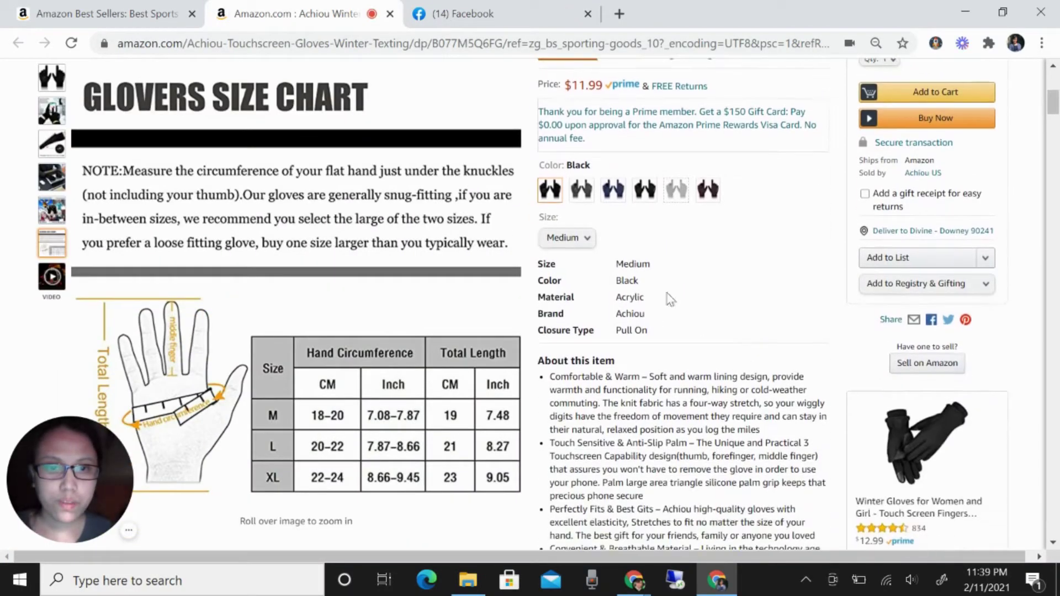
pyautogui.click(577, 238)
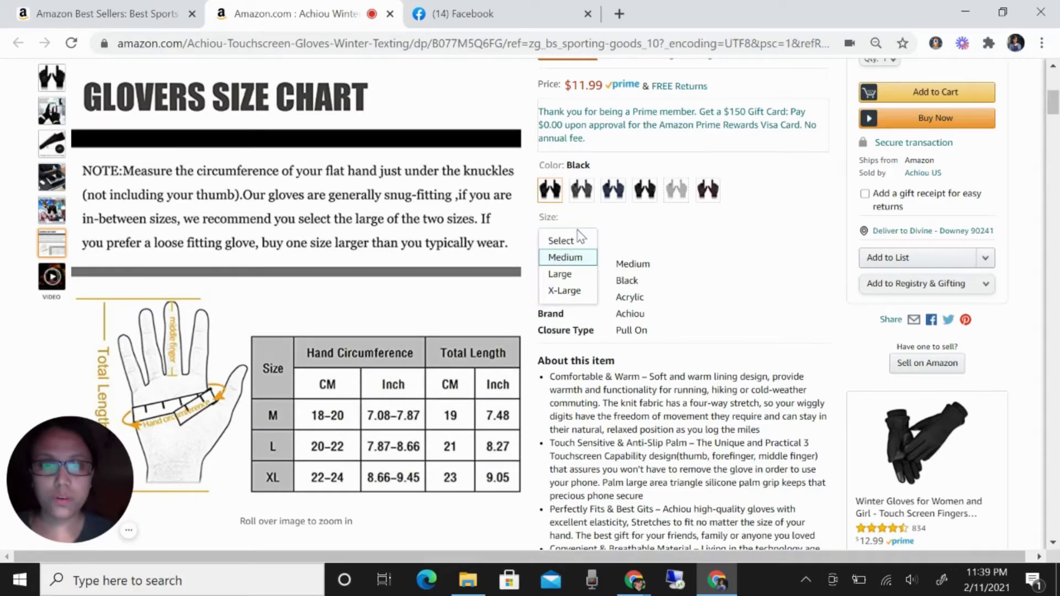
pyautogui.click(560, 275)
# Back in Marketplace, append 'Large' to the end of the listing title
pyautogui.click(463, 11)
pyautogui.scroll(-5, 160, 293)
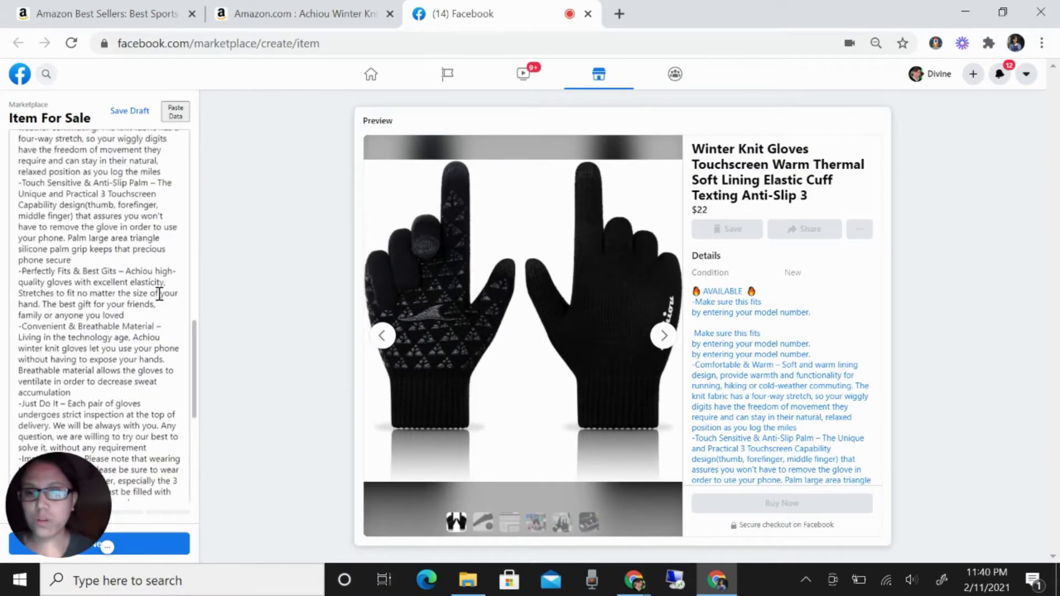
pyautogui.scroll(10, 160, 294)
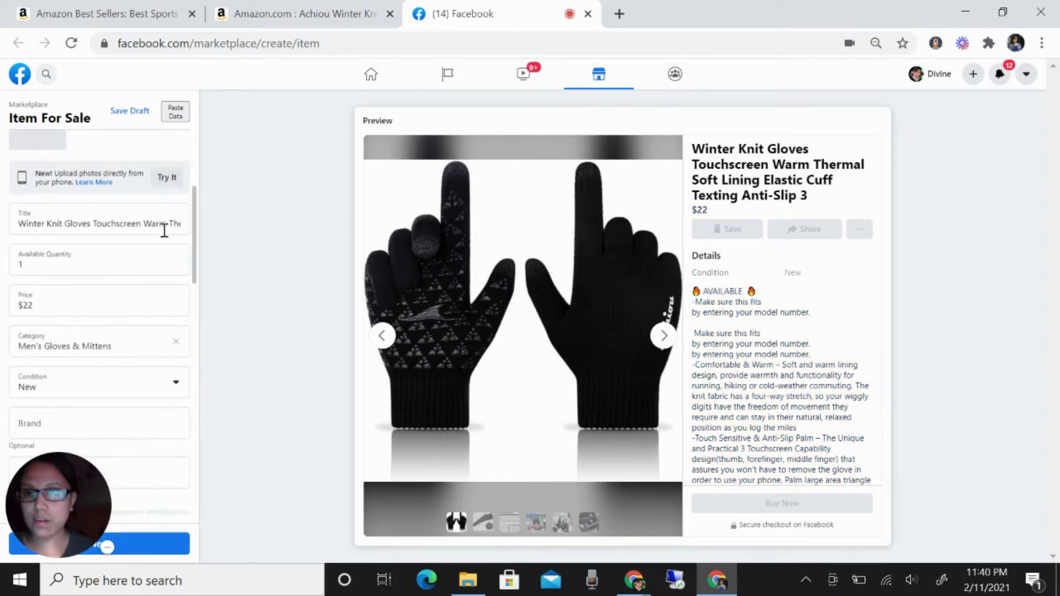
pyautogui.click(177, 223)
pyautogui.press('Right')
pyautogui.press('Right')
pyautogui.press('Right')
pyautogui.press('Right')
pyautogui.press('Right')
pyautogui.press('Right')
pyautogui.press('Right')
pyautogui.press('Right')
pyautogui.press('Right')
pyautogui.press('Right')
pyautogui.press('Right')
pyautogui.press('Right')
pyautogui.press('Right')
pyautogui.press('Right')
pyautogui.press('Right')
pyautogui.press('Right')
pyautogui.press('Right')
pyautogui.press('Right')
pyautogui.press('Right')
pyautogui.press('Right')
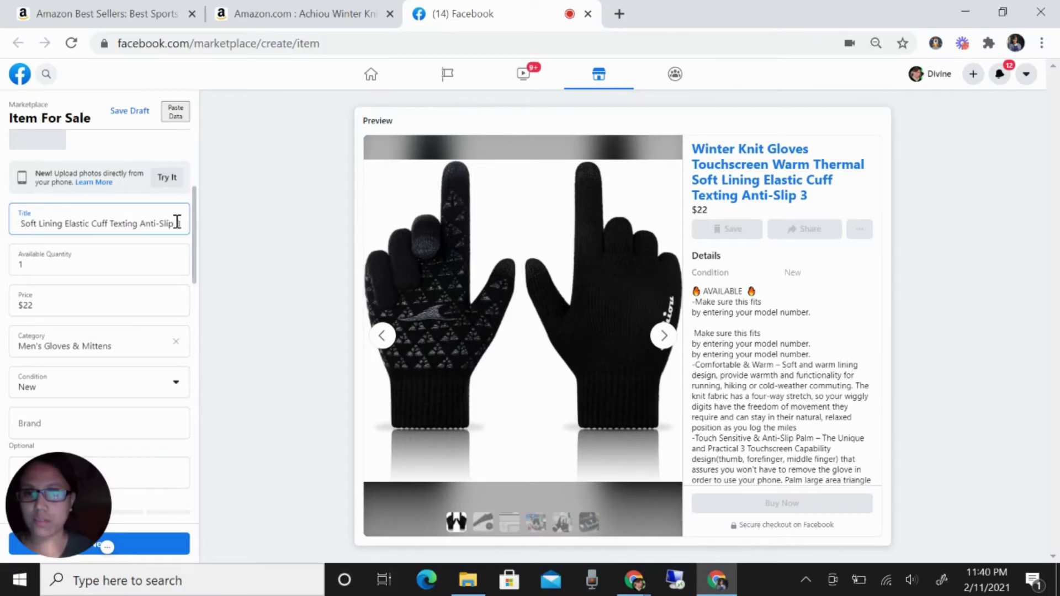
pyautogui.press('Right')
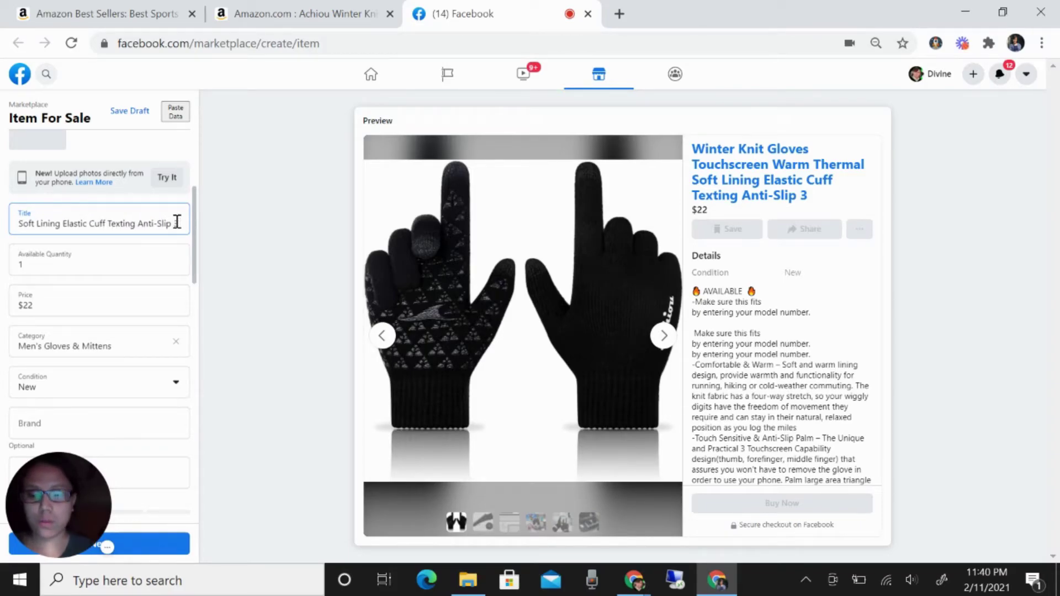
pyautogui.write('LArge')
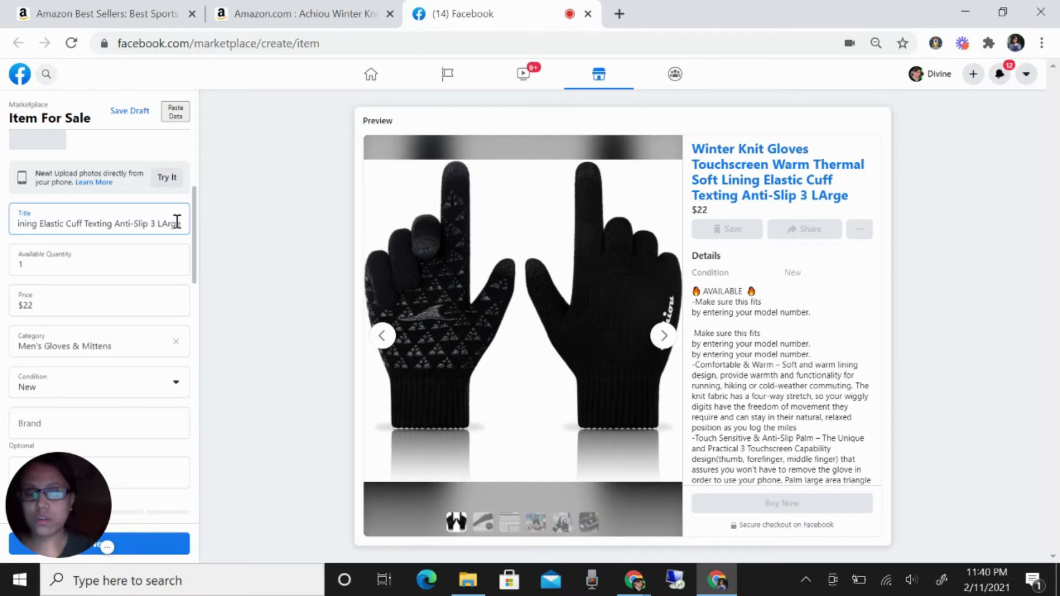
pyautogui.press('BackSpace')
pyautogui.press('BackSpace')
pyautogui.press('BackSpace')
pyautogui.write('arge')
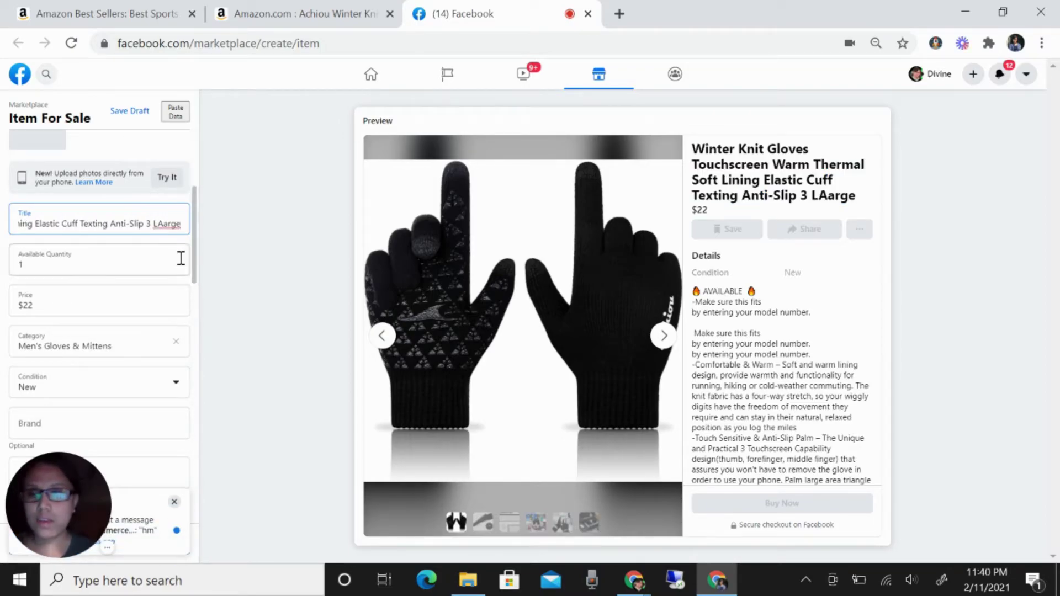
# Fix the title typo so it ends 'Anti-Slip 3 Large', and enter Large as the size
pyautogui.click(164, 223)
pyautogui.press('BackSpace')
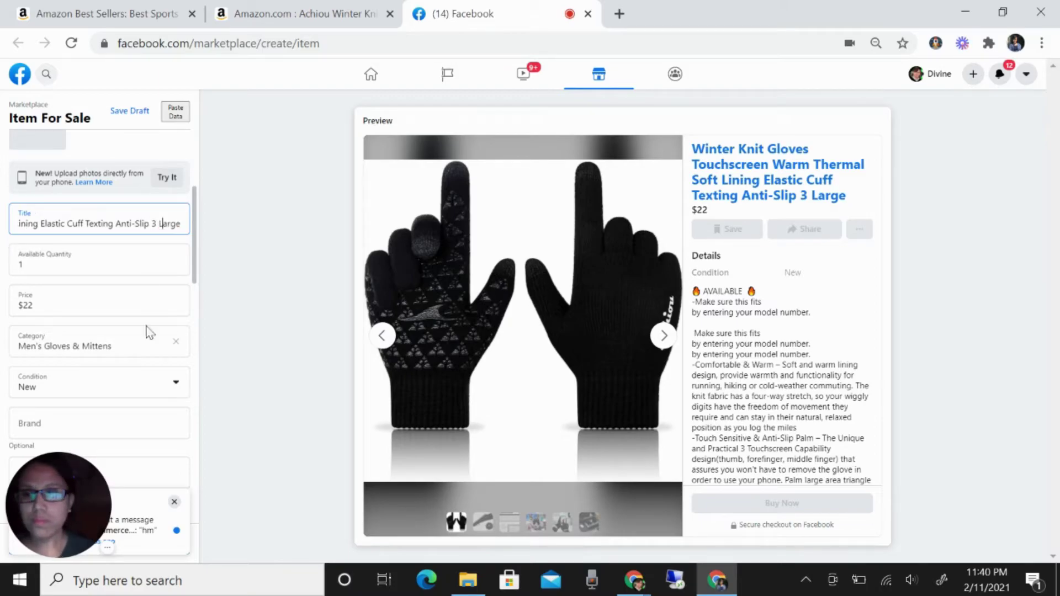
pyautogui.scroll(-3, 138, 353)
pyautogui.click(119, 287)
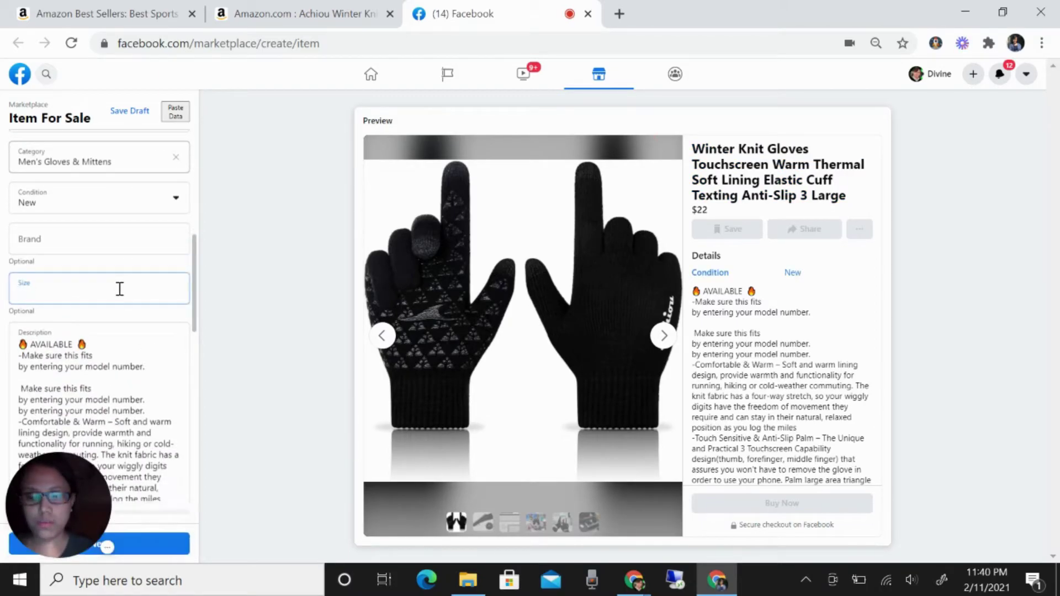
pyautogui.write('Large')
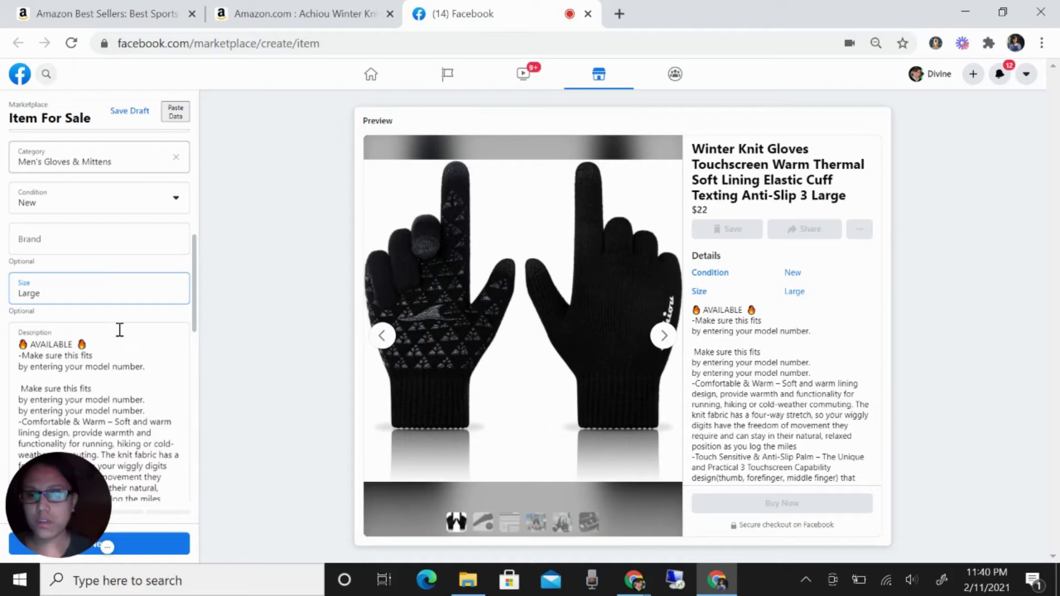
# Add 'FREE SHIPPING' and 'FREE RETURNS' lines to the description below AVAILABLE
pyautogui.scroll(-2, 116, 334)
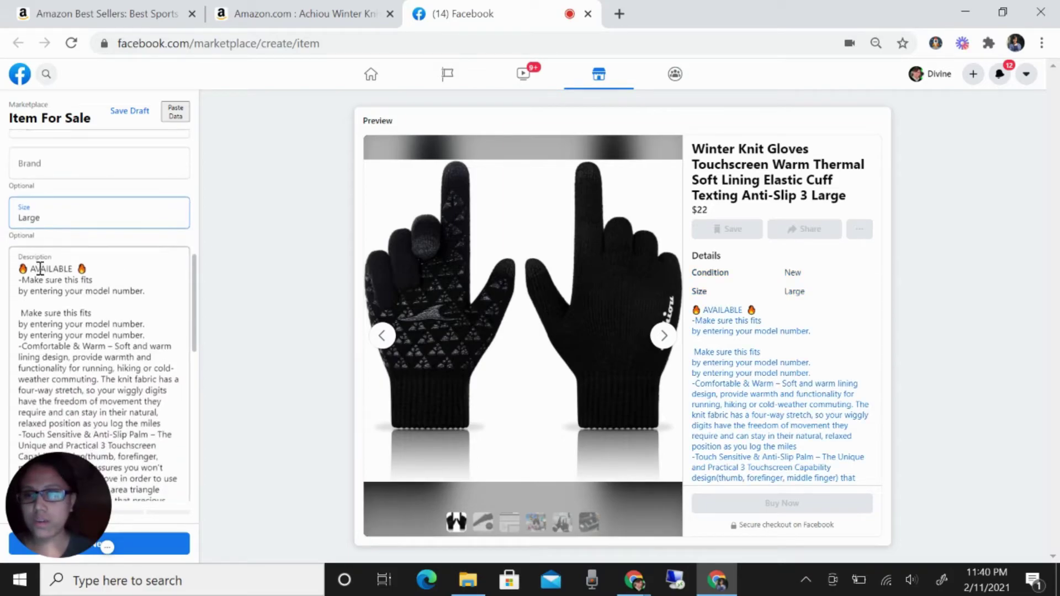
pyautogui.click(105, 271)
pyautogui.press('Return')
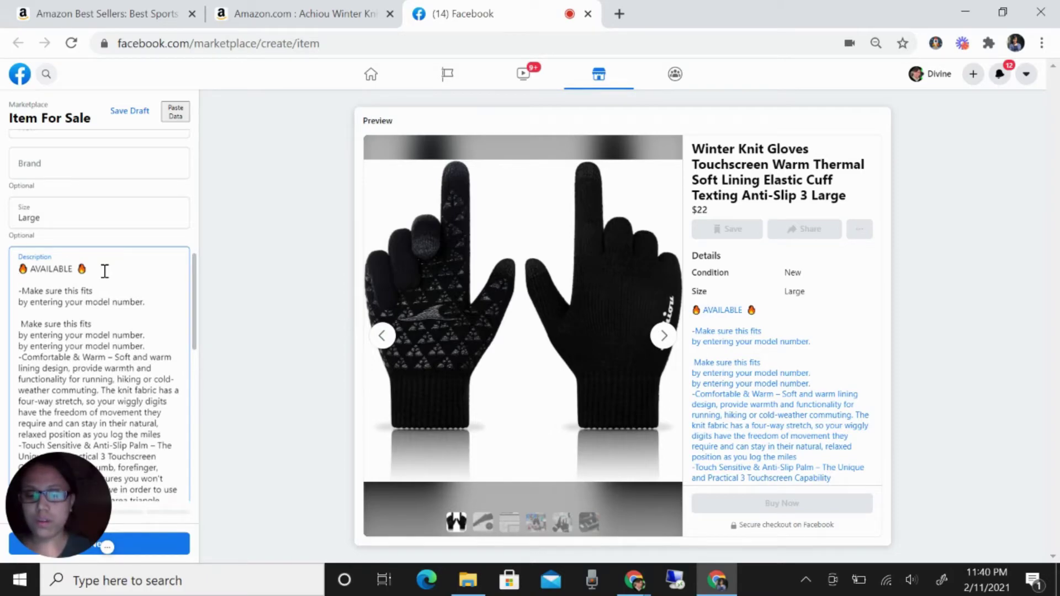
pyautogui.write('FREE SHI')
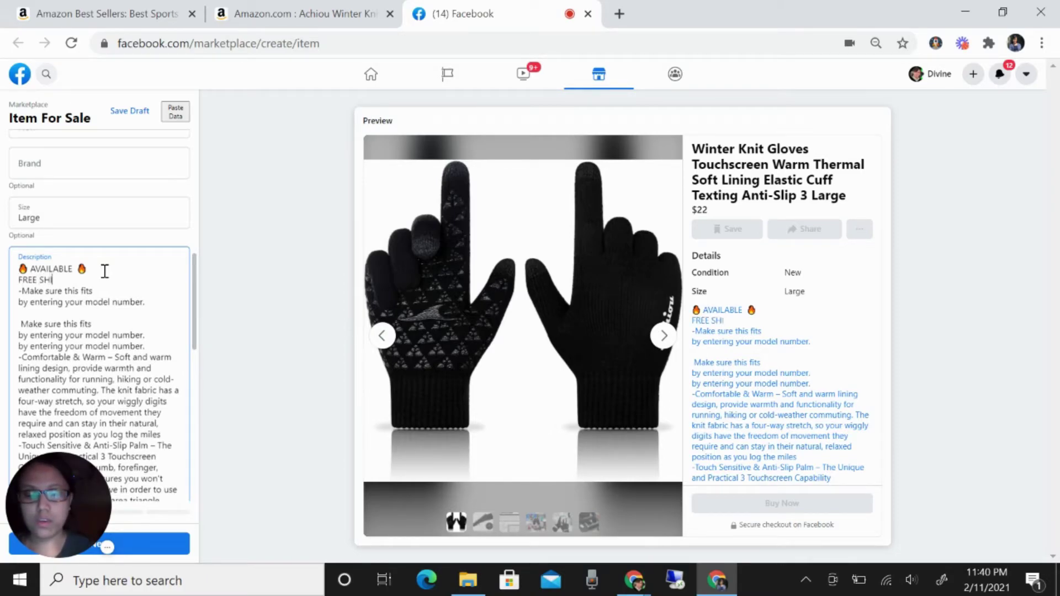
pyautogui.write('PPING')
pyautogui.press('Return')
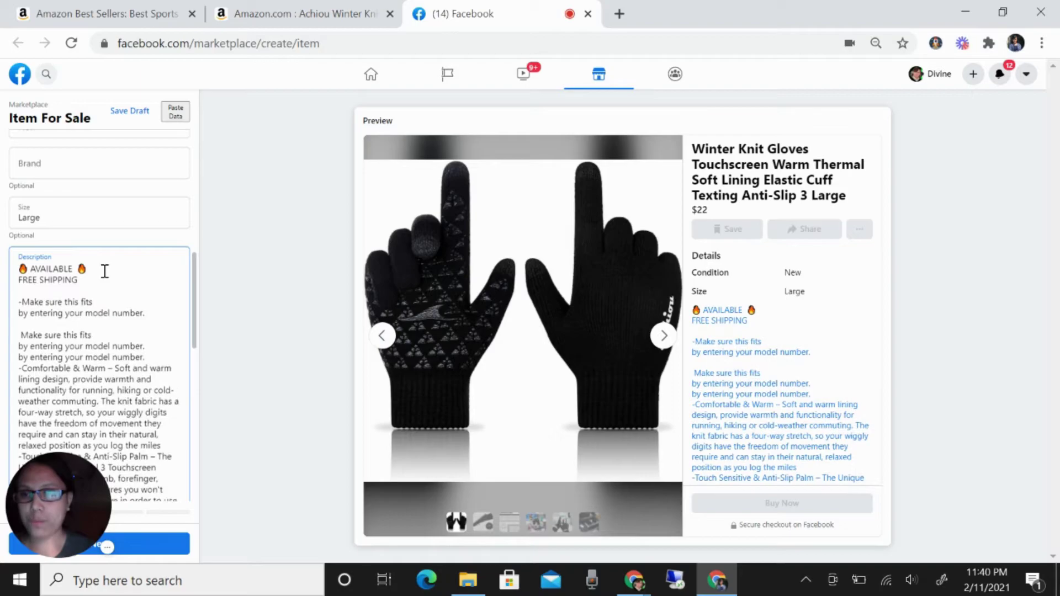
pyautogui.write('FREE')
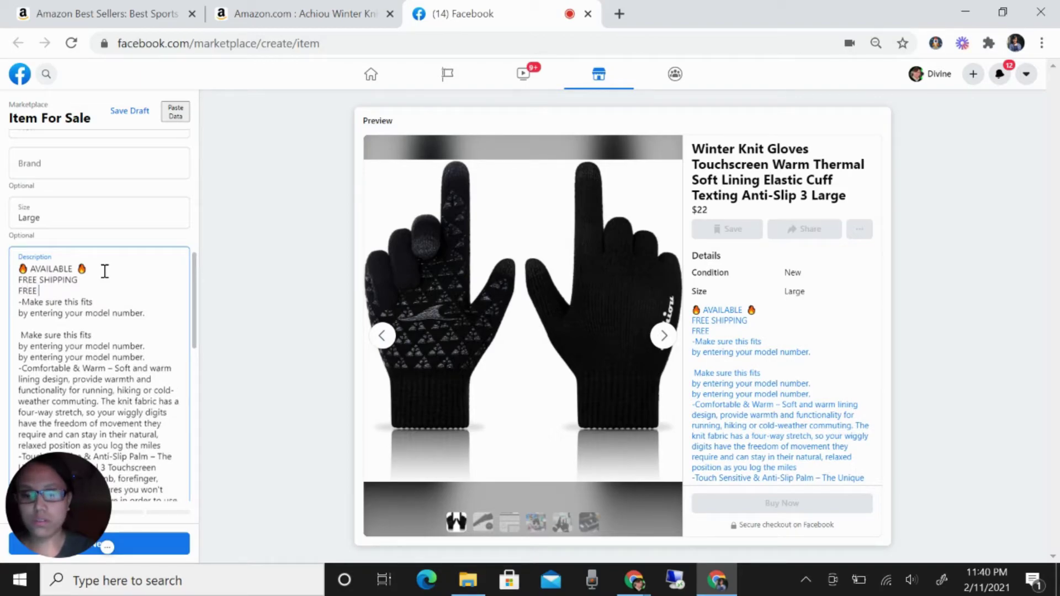
pyautogui.write(' RETURNS')
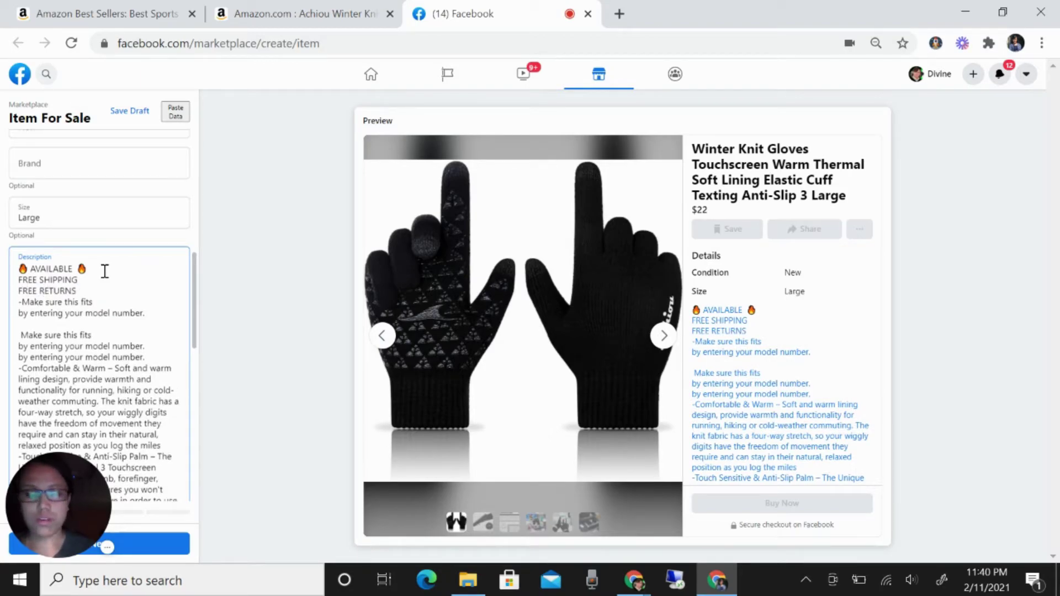
pyautogui.press('Return')
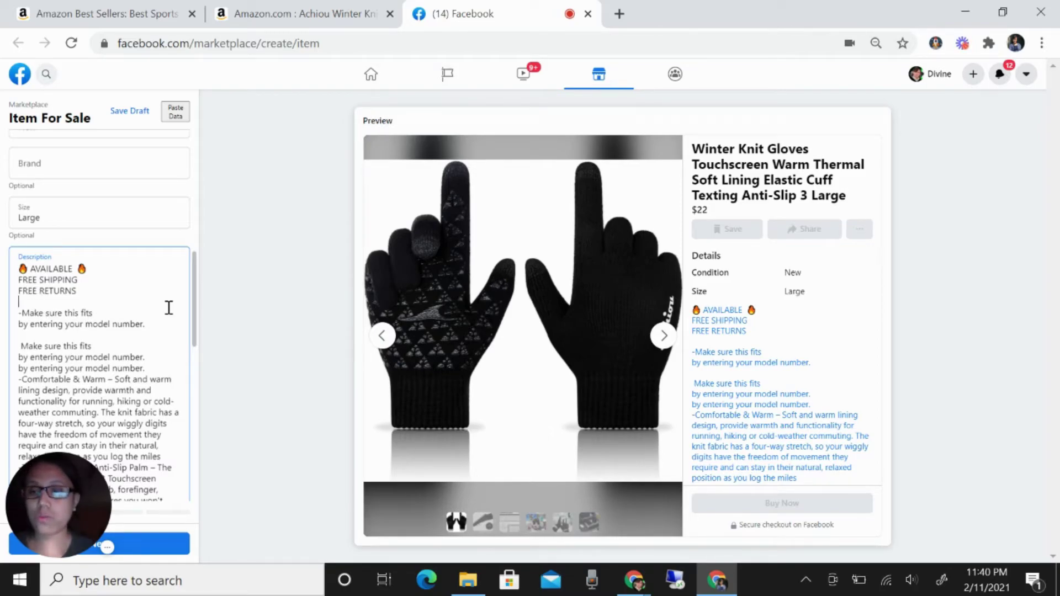
pyautogui.scroll(-7, 168, 308)
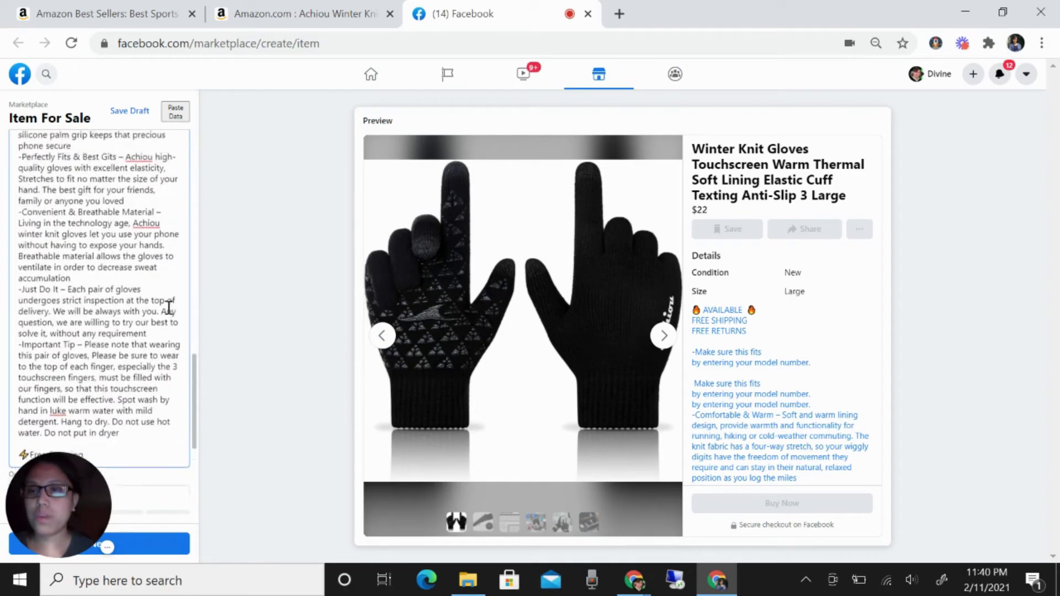
pyautogui.scroll(3, 168, 308)
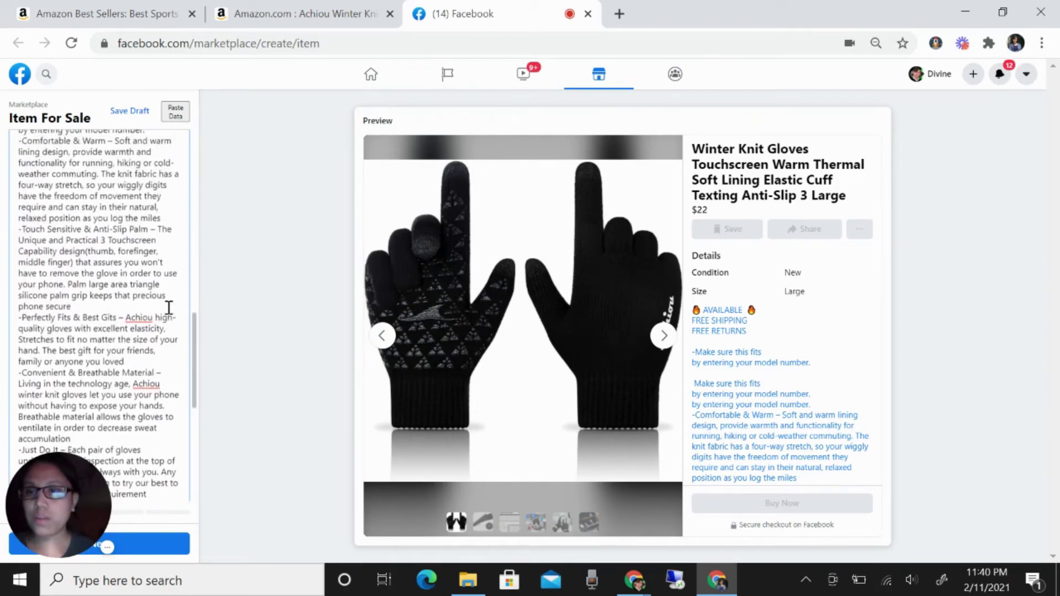
pyautogui.scroll(-1, 168, 308)
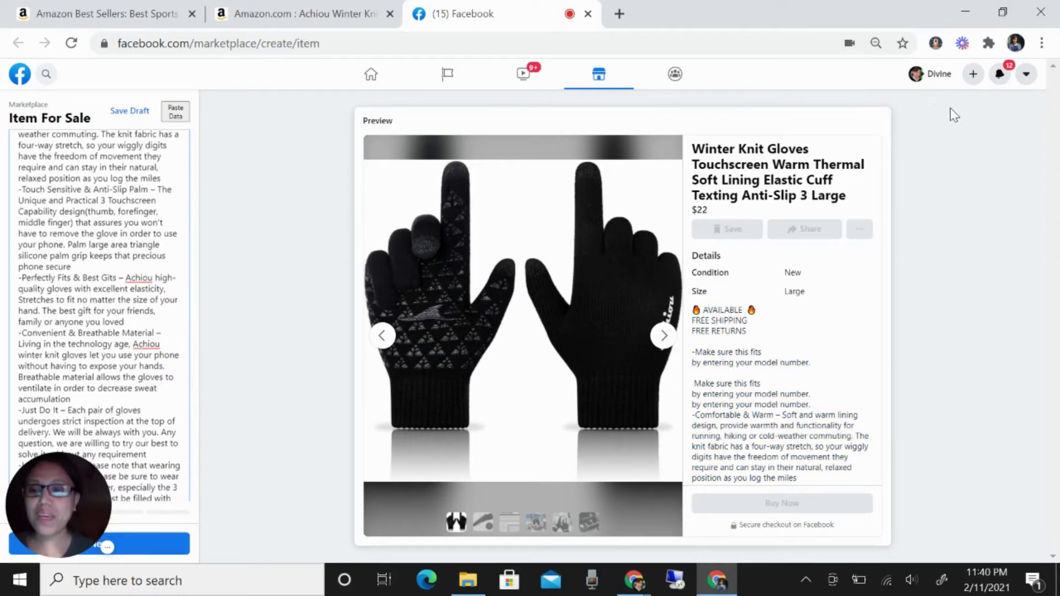
pyautogui.scroll(-2, 131, 253)
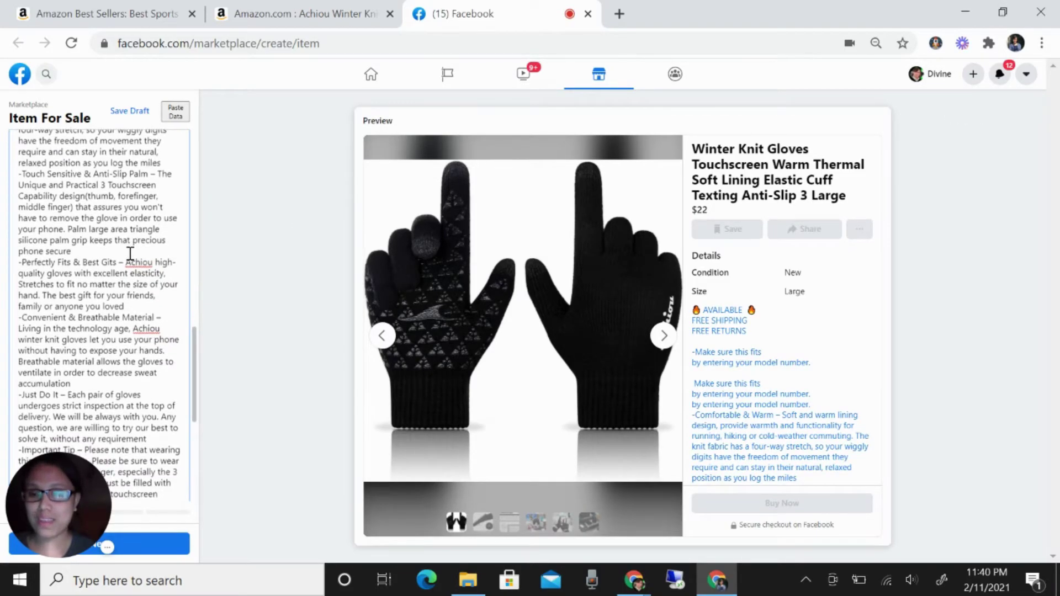
pyautogui.scroll(5, 131, 255)
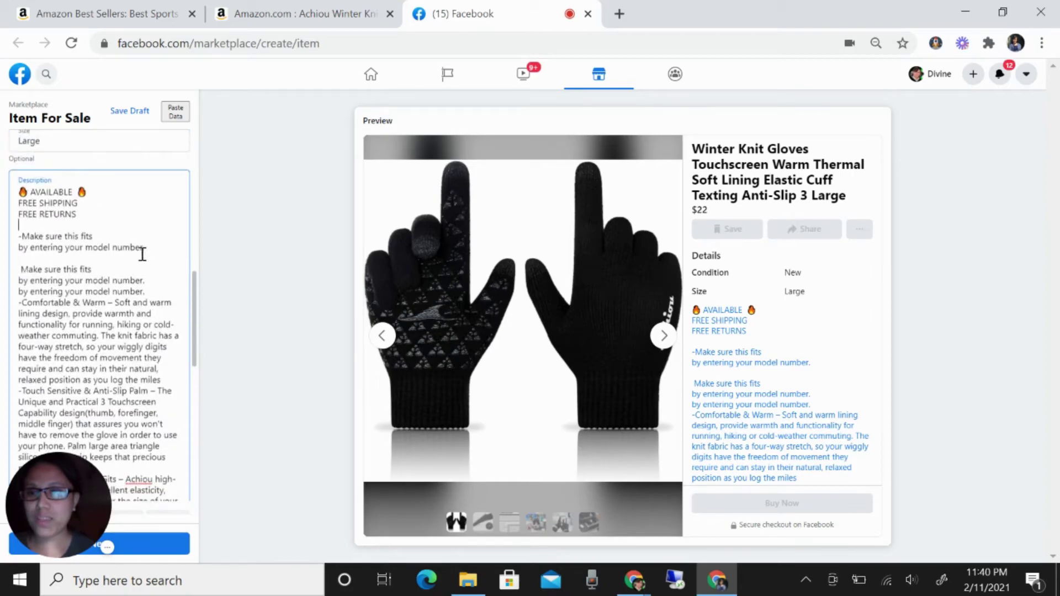
pyautogui.scroll(-5, 129, 257)
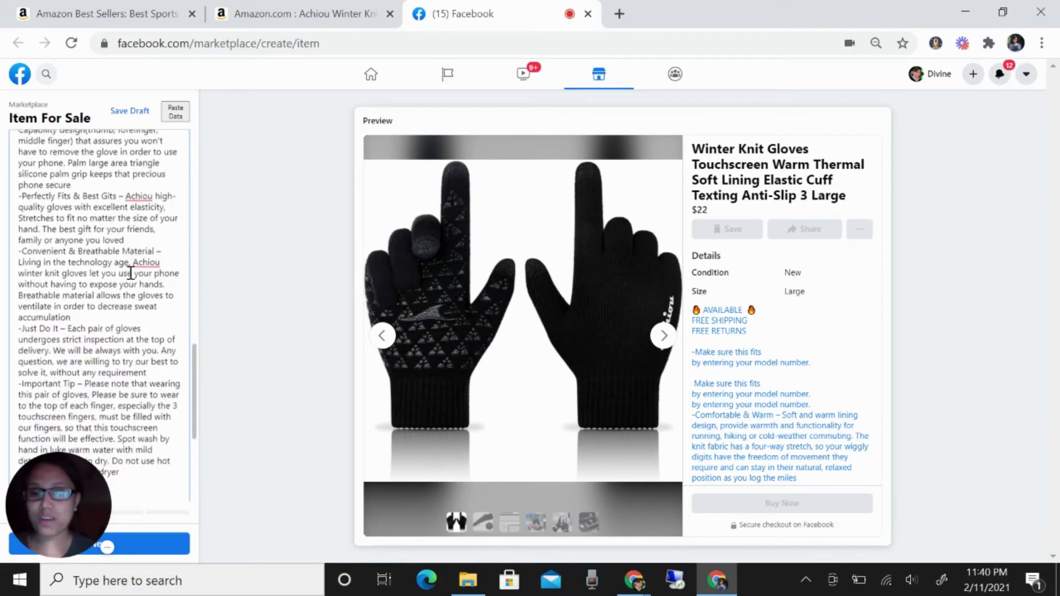
pyautogui.click(161, 552)
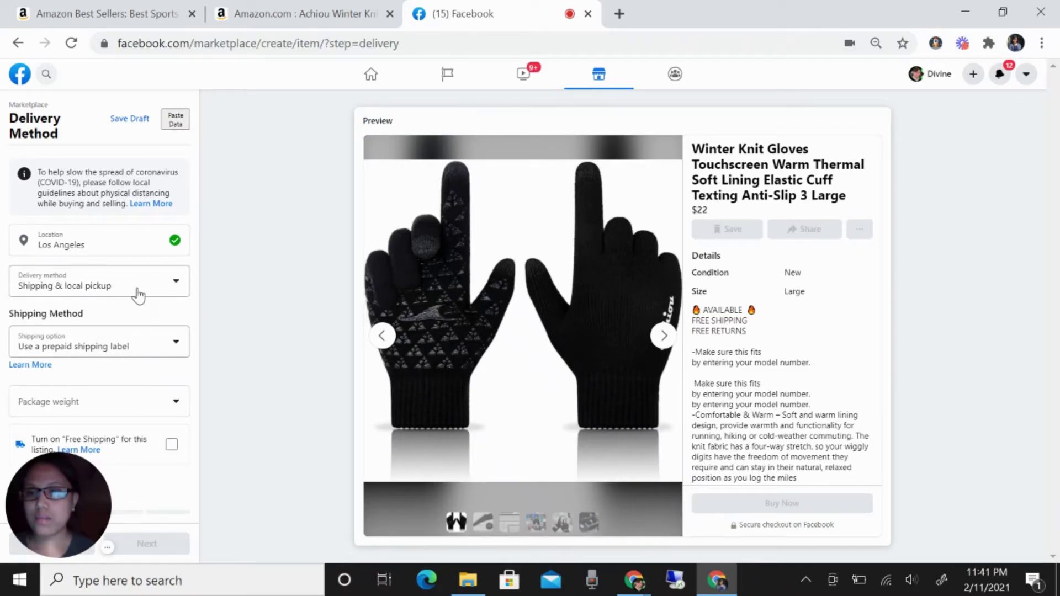
pyautogui.moveTo(55, 491)
pyautogui.moveTo(56, 491); pyautogui.dragTo(988, 503)
pyautogui.click(49, 543)
pyautogui.scroll(-15, 91, 442)
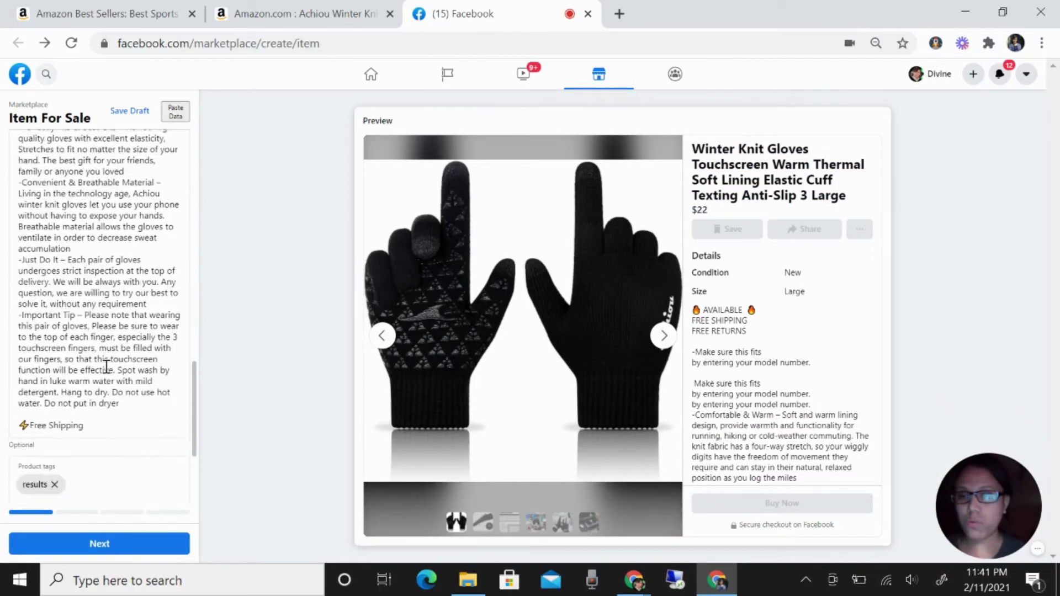
# Add 'winter knit gloves' and 'mens gloves' as product tags
pyautogui.click(94, 300)
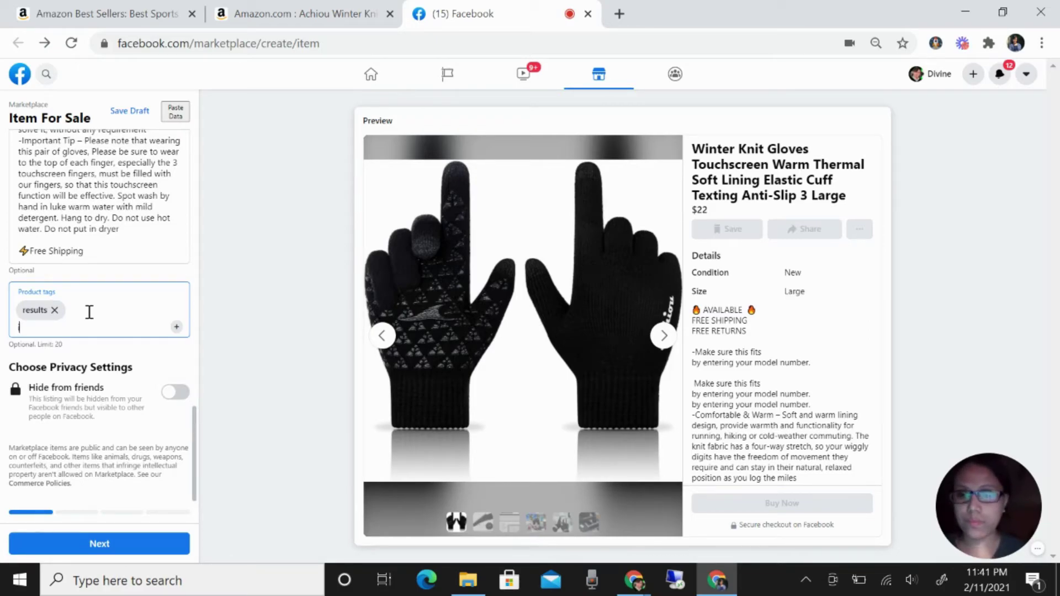
pyautogui.write('winte')
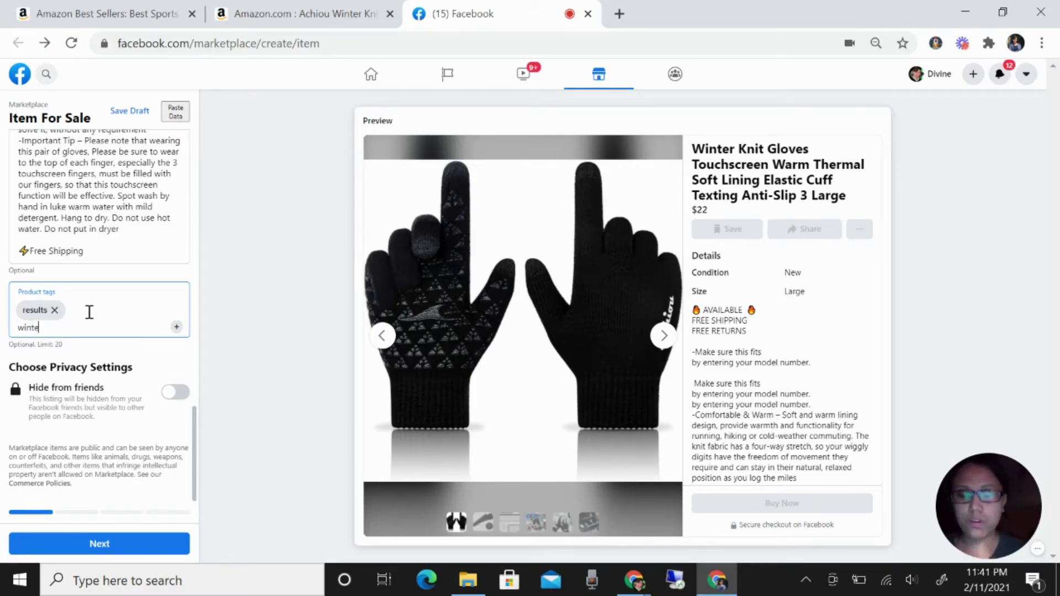
pyautogui.write('r kn')
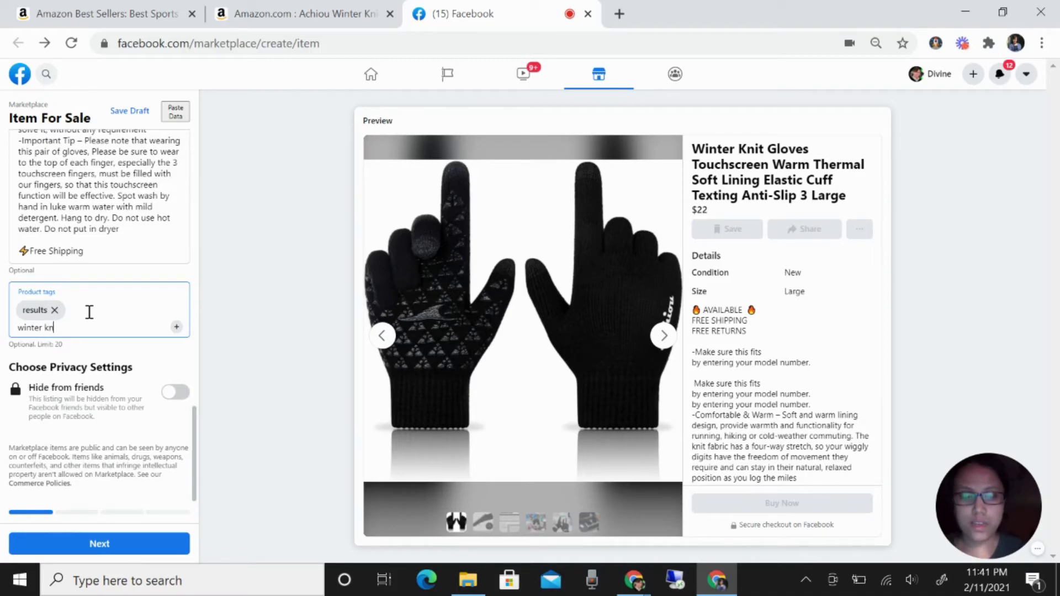
pyautogui.write('it gloves')
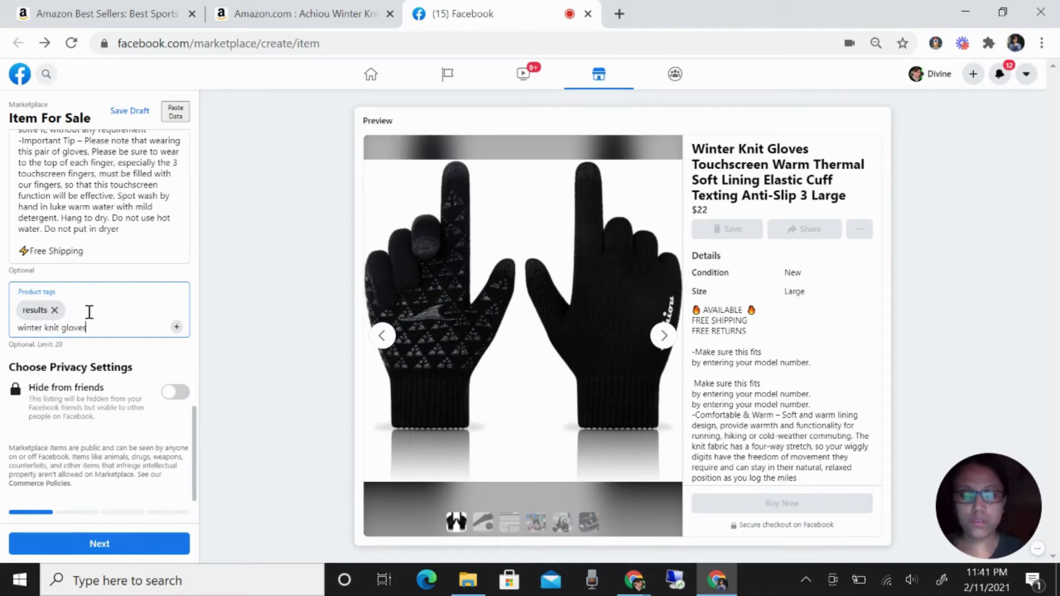
pyautogui.press('Return')
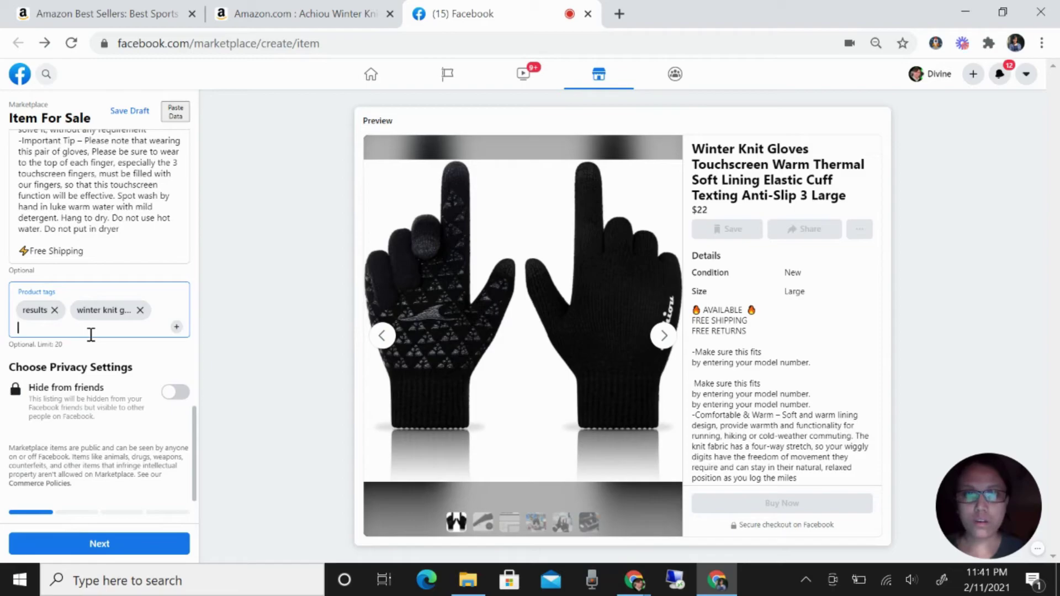
pyautogui.write('mens')
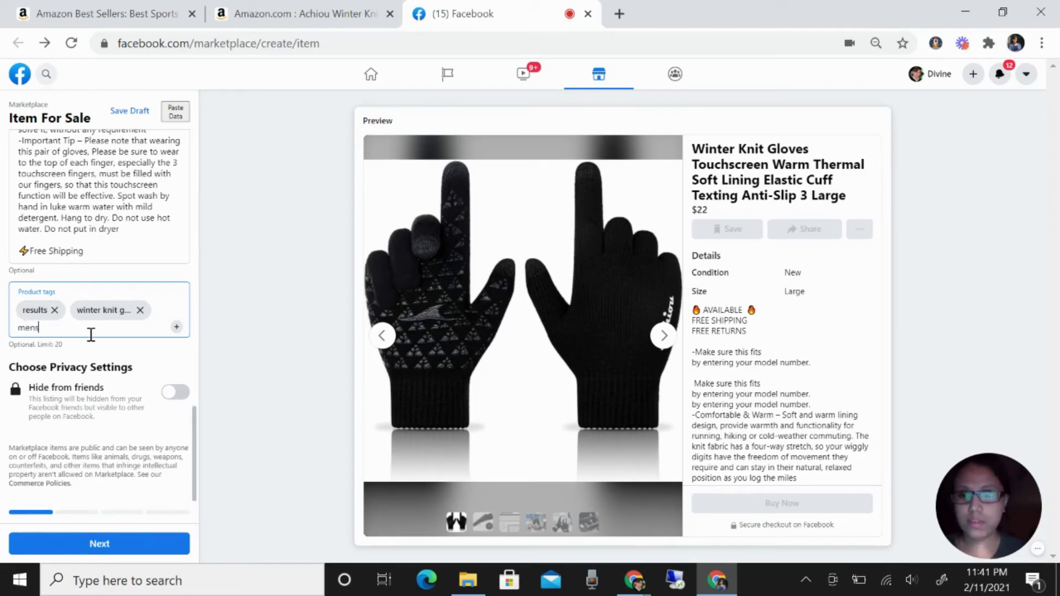
pyautogui.write(' gloves')
pyautogui.press('Return')
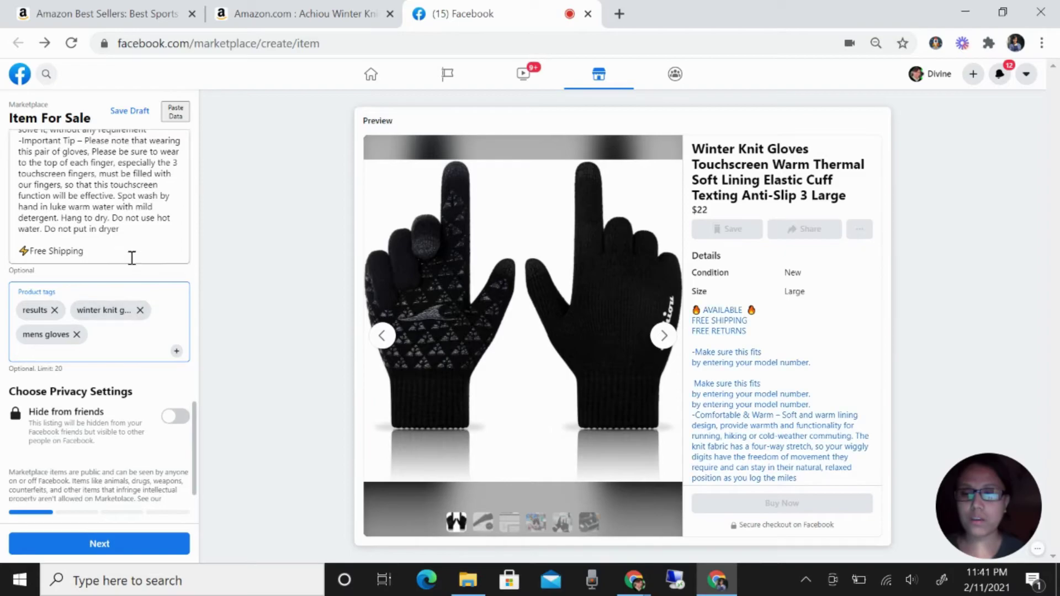
# Hide the listing from friends and set the delivery method to Shipping only
pyautogui.click(175, 417)
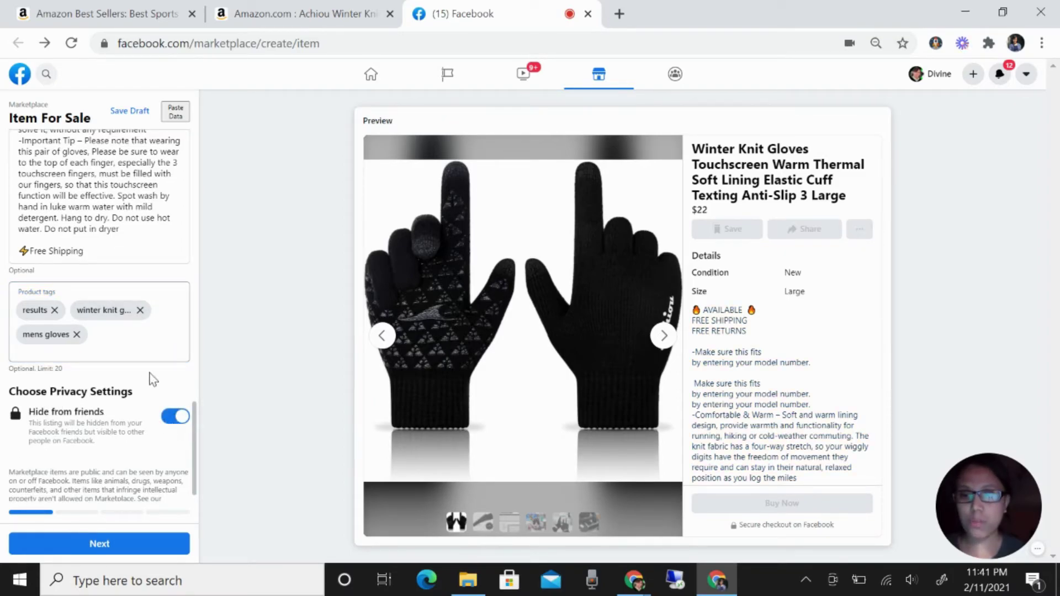
pyautogui.click(105, 542)
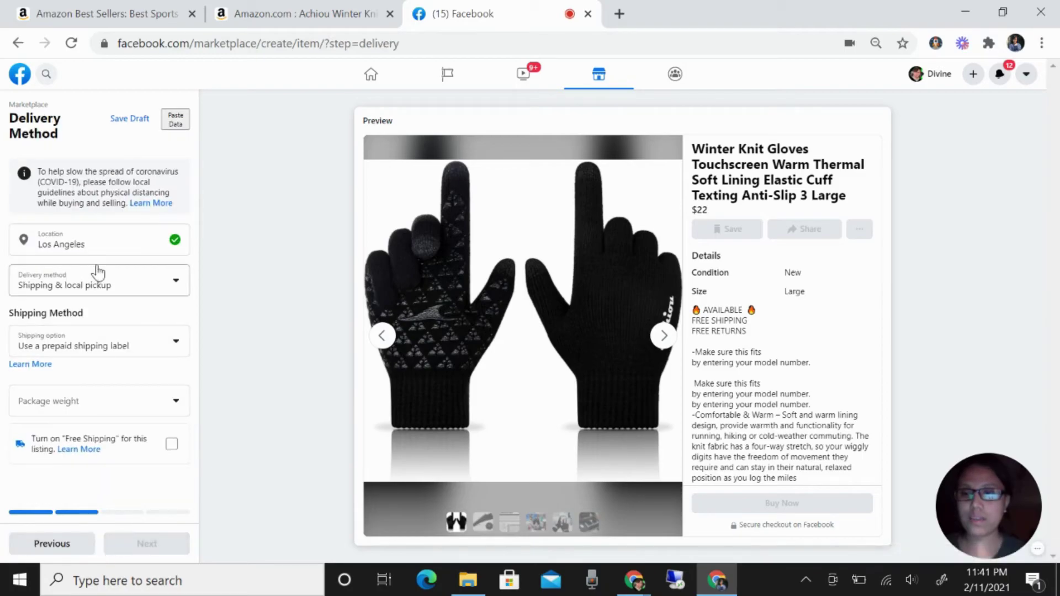
pyautogui.click(103, 281)
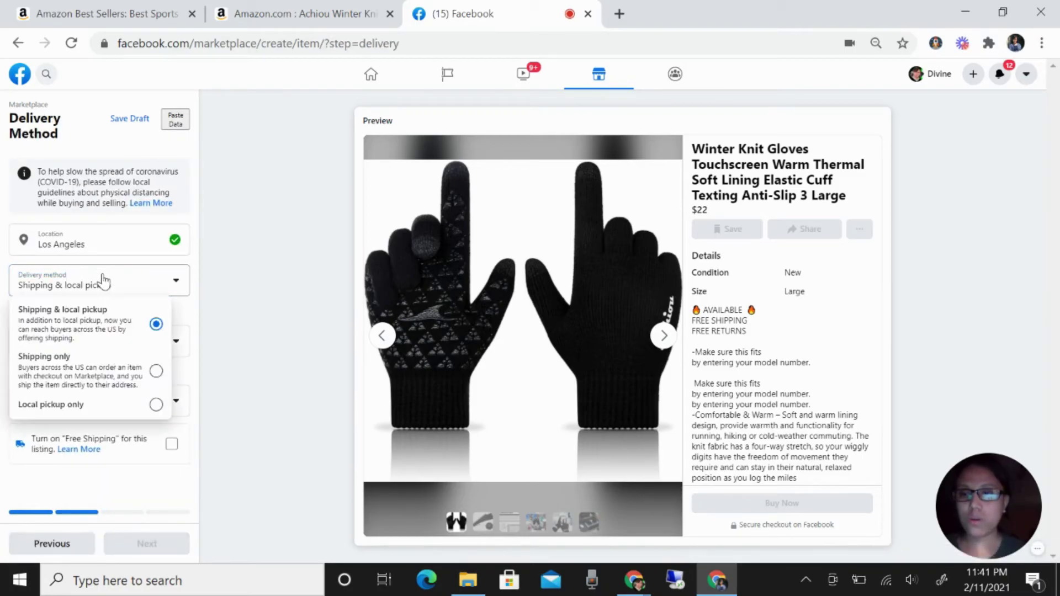
pyautogui.click(84, 366)
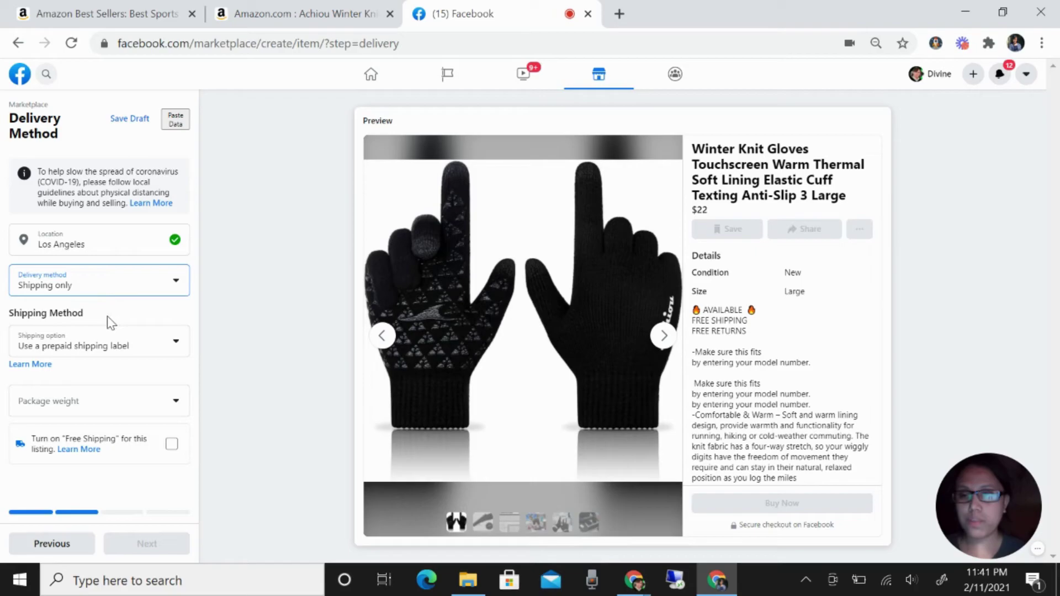
# Use your own shipping label with a $0 rate and Free Shipping, then continue to List in More Places
pyautogui.click(124, 347)
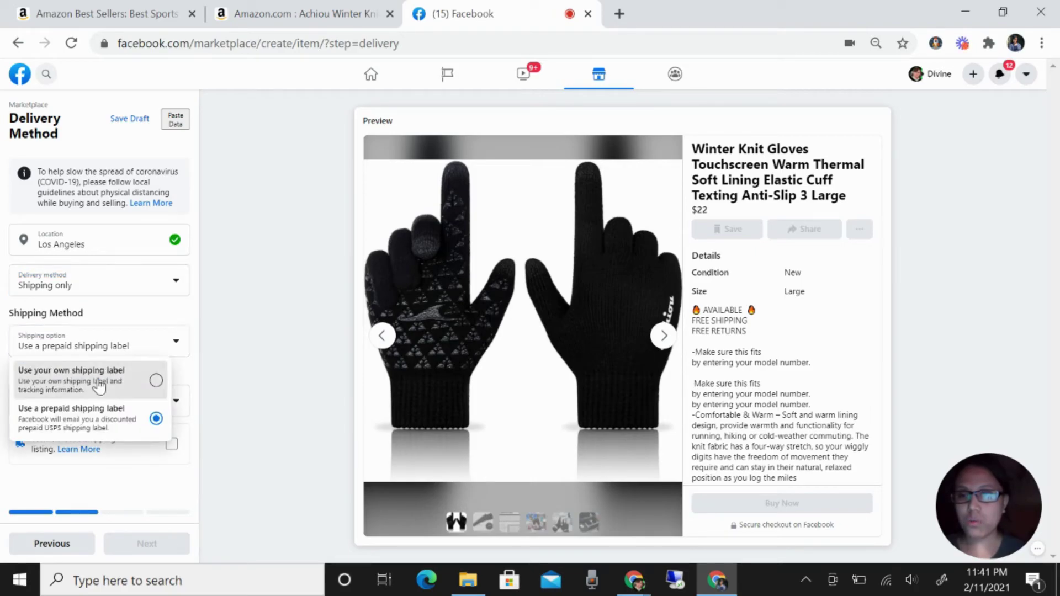
pyautogui.click(100, 387)
pyautogui.click(111, 379)
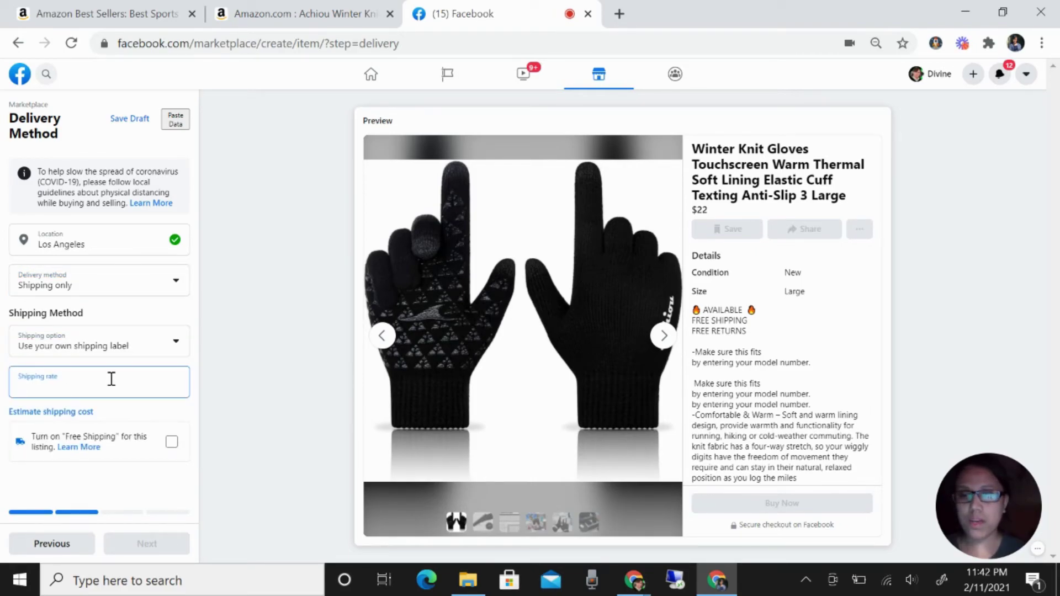
pyautogui.write('0')
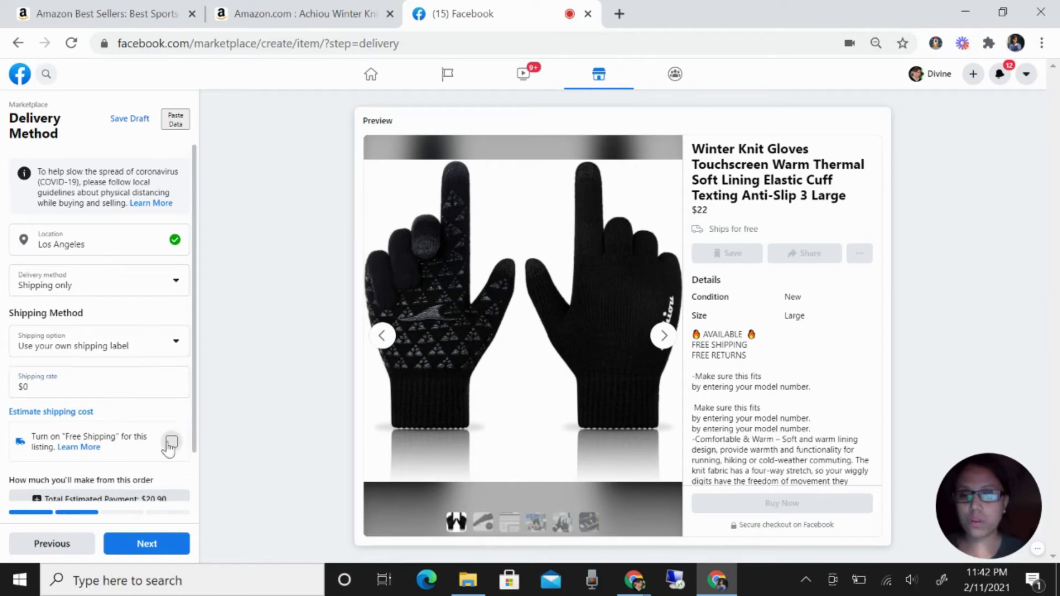
pyautogui.click(171, 443)
pyautogui.scroll(-1, 171, 449)
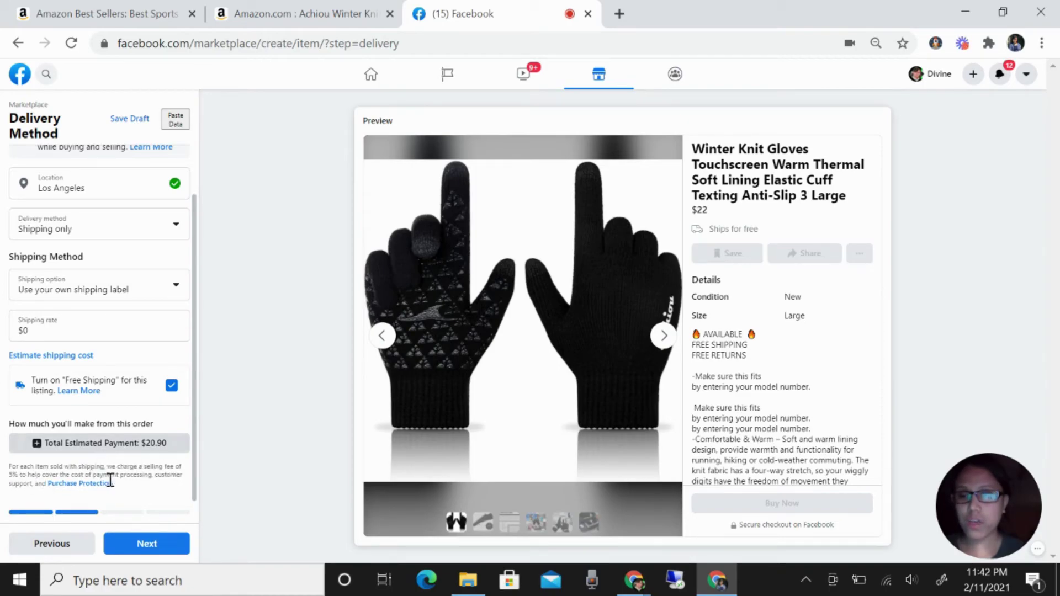
pyautogui.click(147, 546)
pyautogui.click(148, 546)
# Publish the Winter Knit Gloves listing from the List in More Places step
pyautogui.click(160, 547)
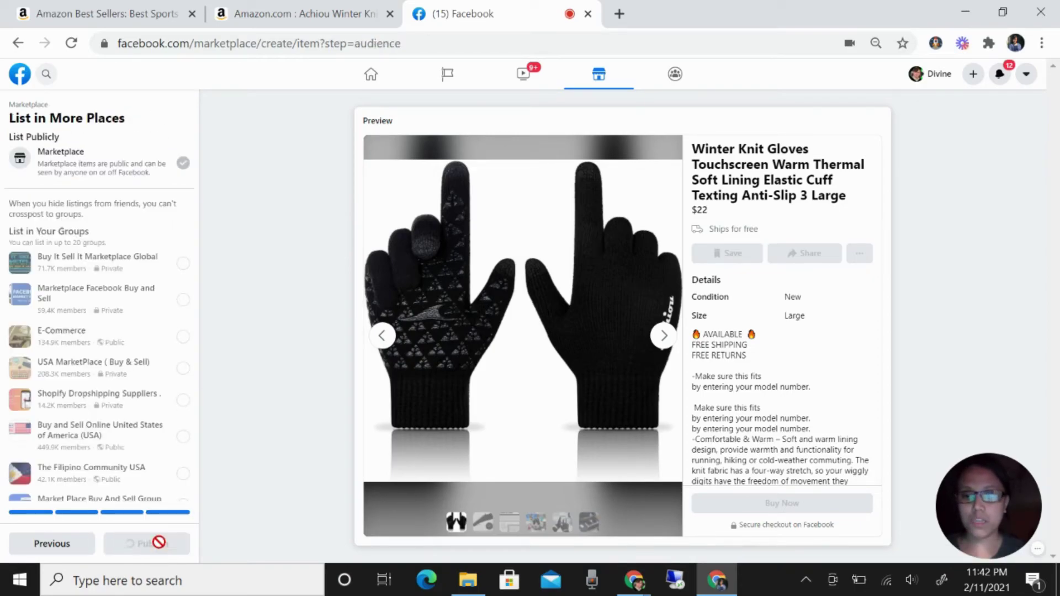